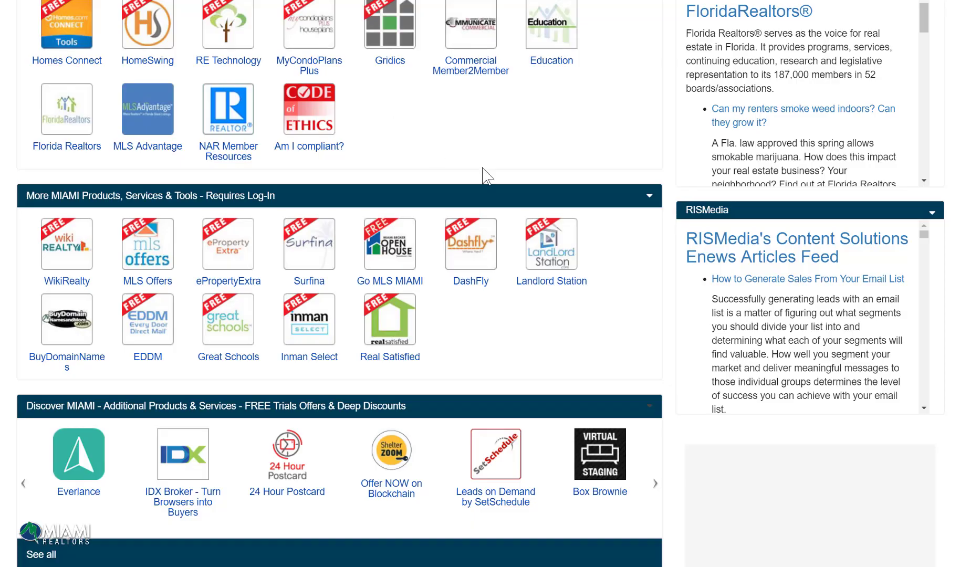
Step: Open Proxio from the Miami Realtors member products and tools
scroll(483, 173, up, 3)
scroll(484, 176, up, 3)
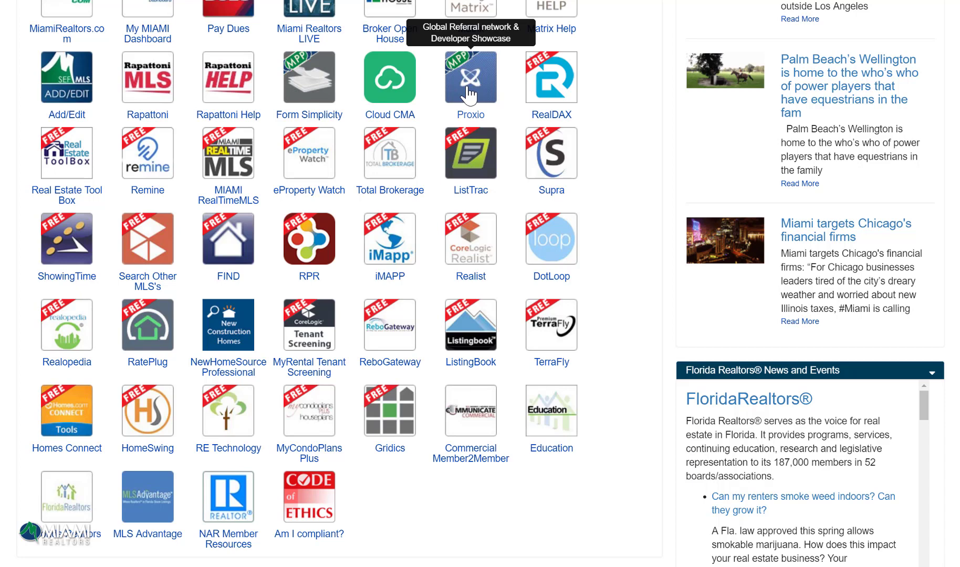
click(469, 93)
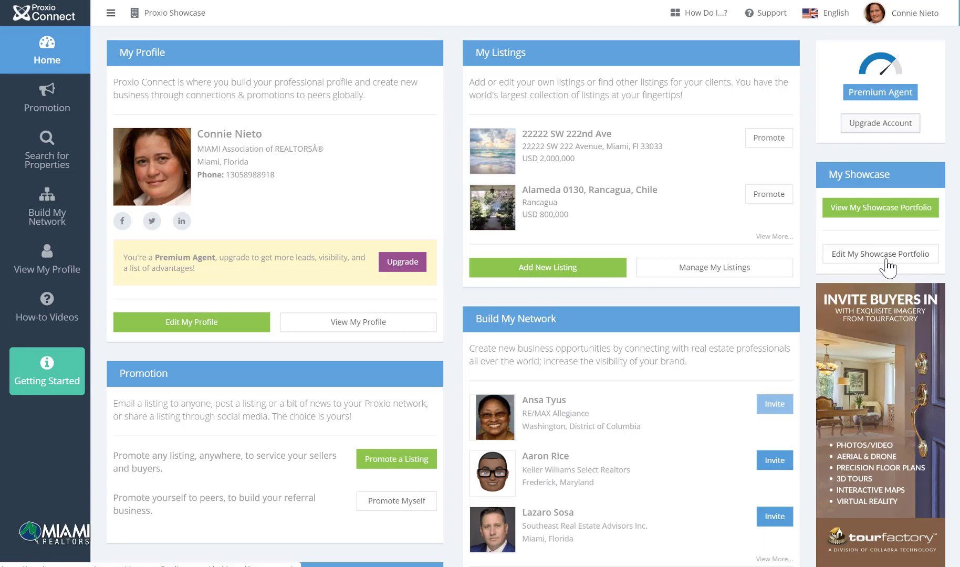
Step: Enter Edit My Showcase Portfolio and go to its Property Search page
click(887, 261)
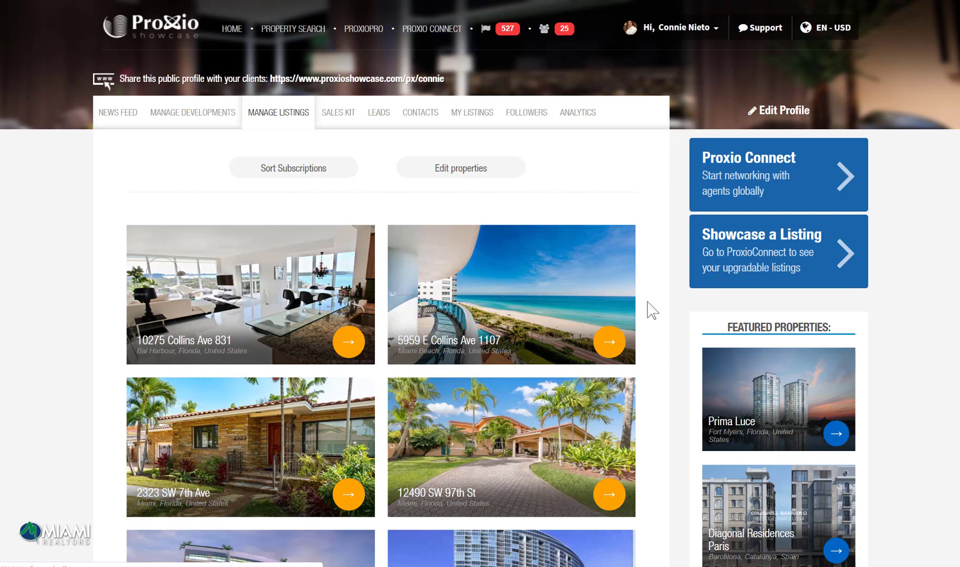
click(311, 32)
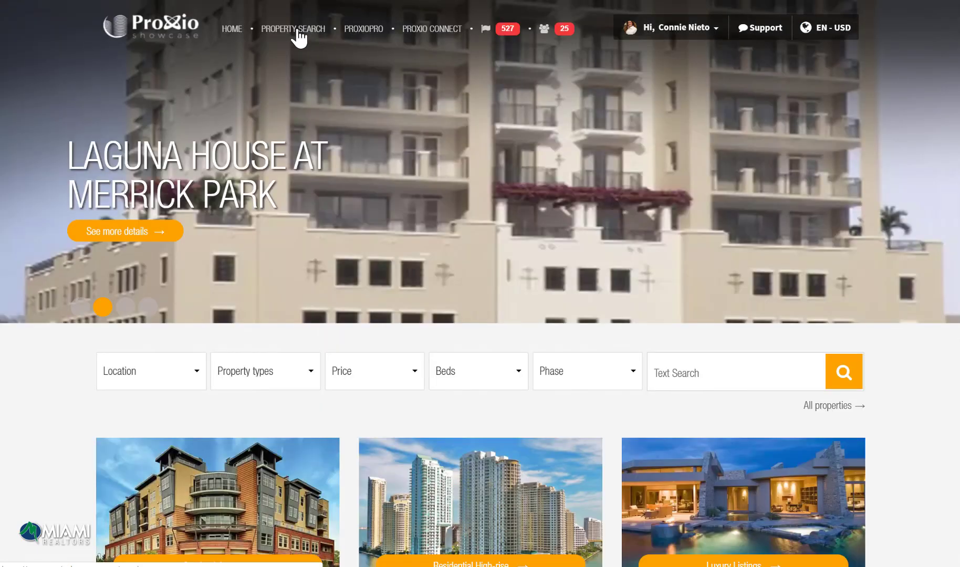
Step: Inspect the Location, Property types, Price, Beds and Phase filter options
click(201, 377)
click(278, 377)
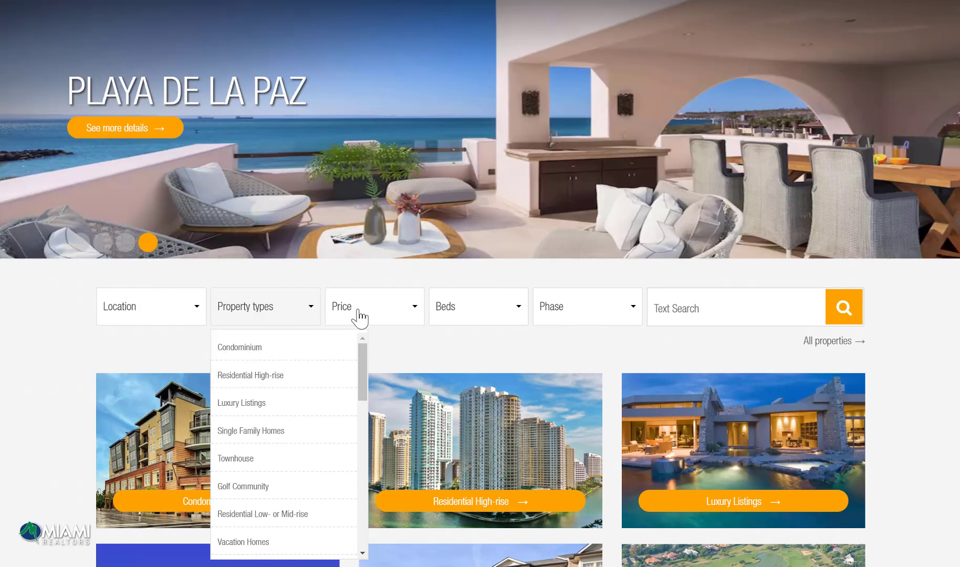
click(360, 318)
click(477, 319)
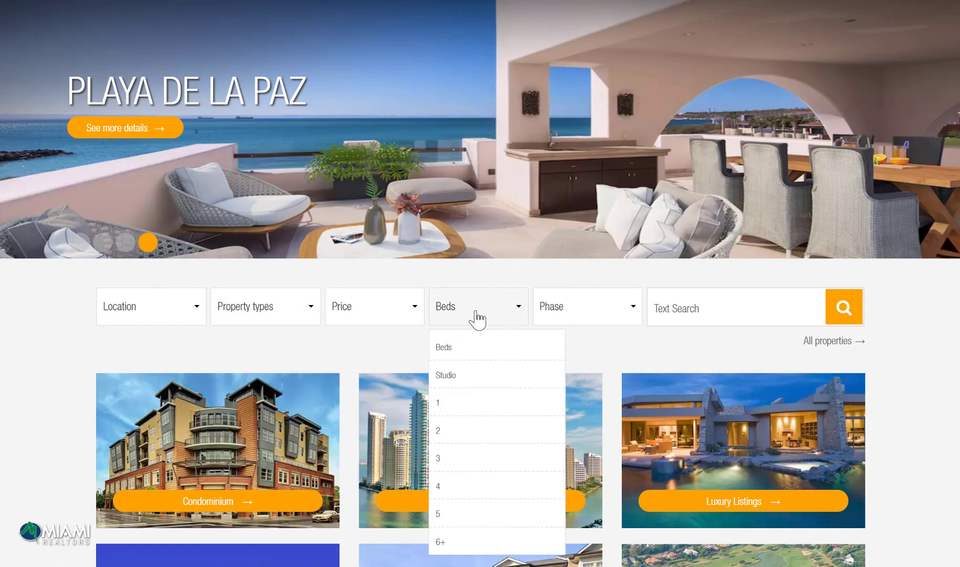
click(570, 314)
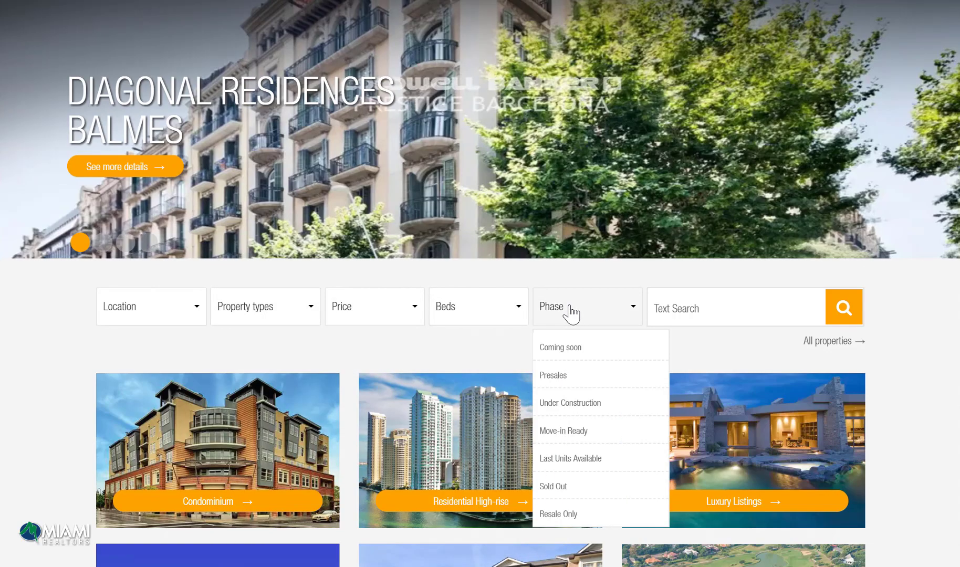
Step: Run a text search of the properties for 'miami'
click(680, 311)
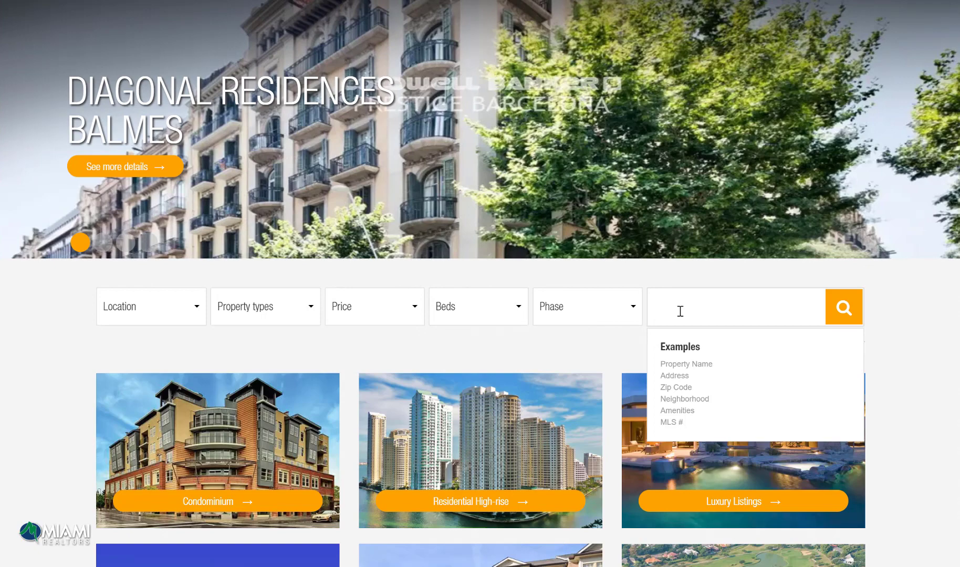
text(miami)
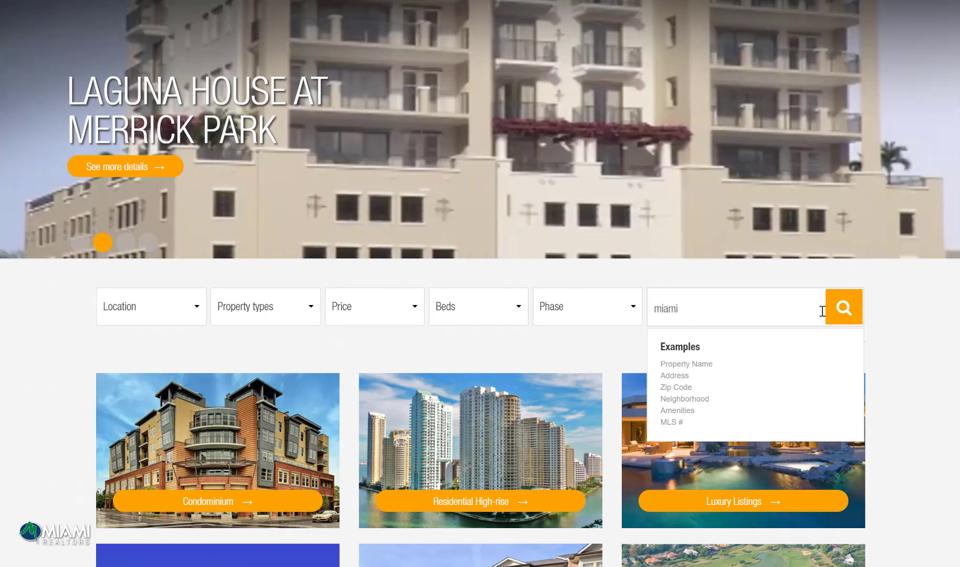
click(843, 307)
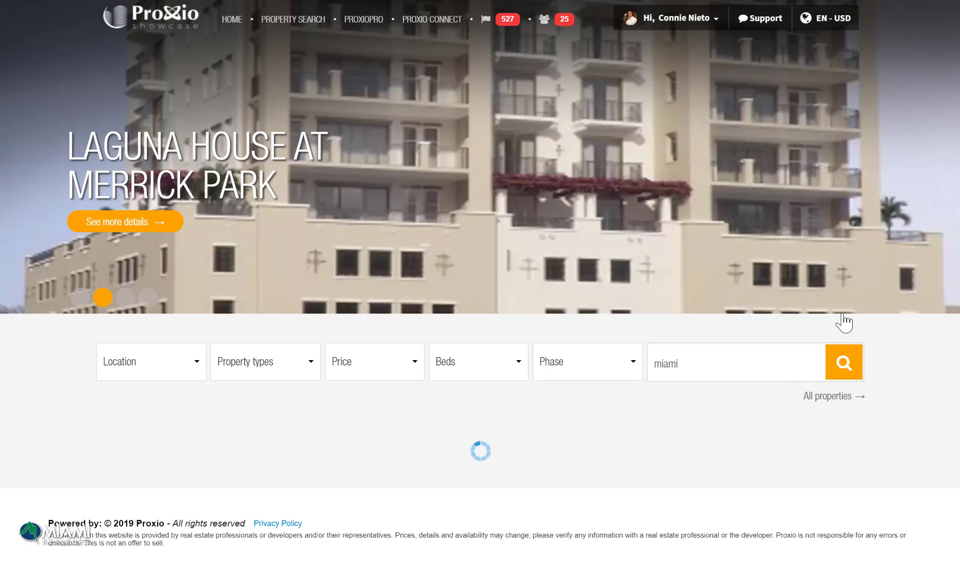
Step: Follow The Ocean Resort Residences development in the search results
scroll(844, 322, down, 5)
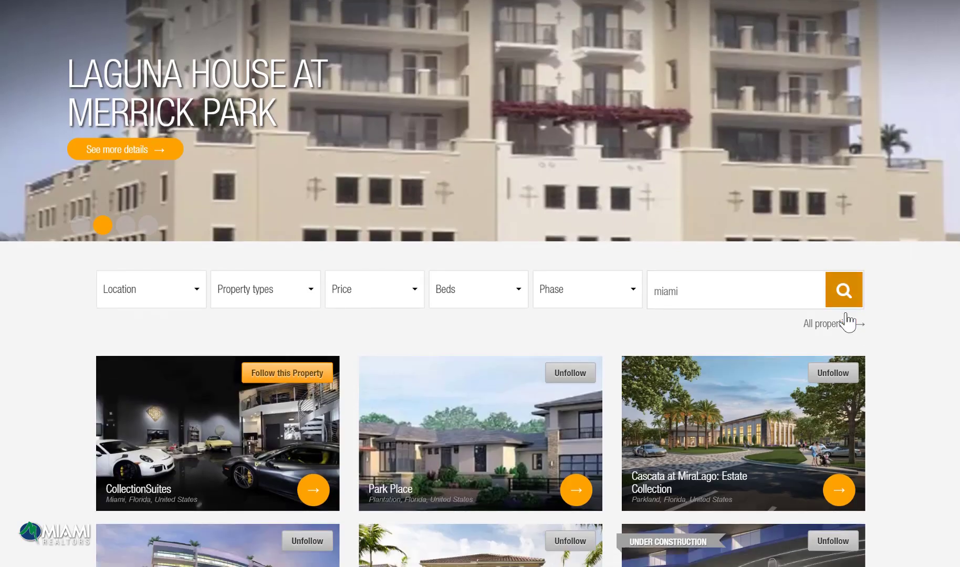
scroll(845, 321, down, 3)
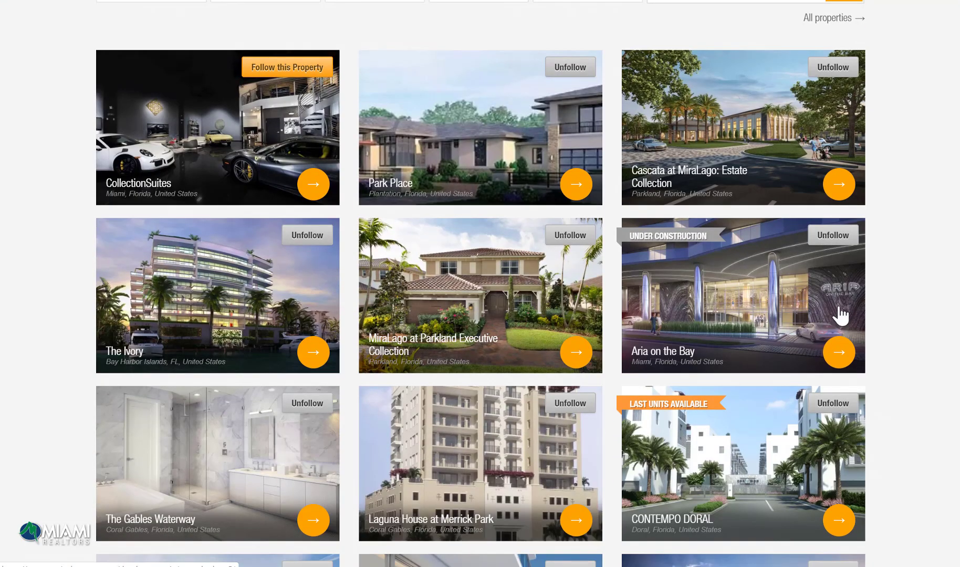
scroll(697, 231, down, 8)
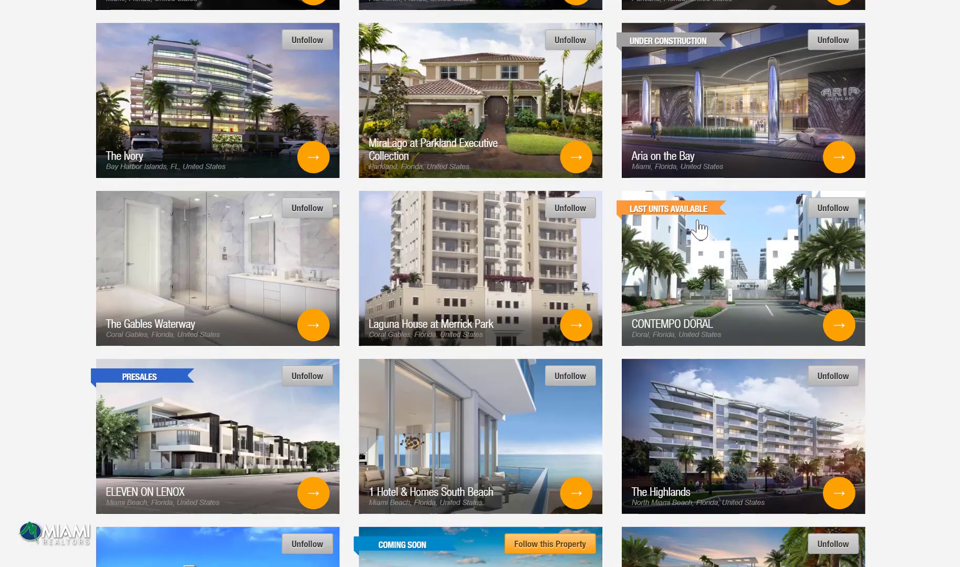
click(573, 352)
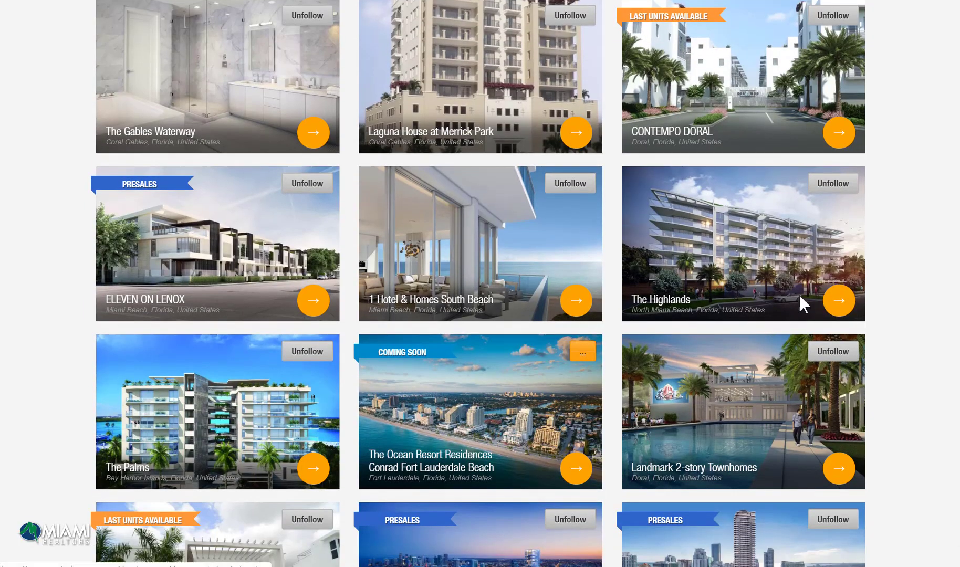
scroll(806, 304, down, 5)
scroll(812, 321, down, 4)
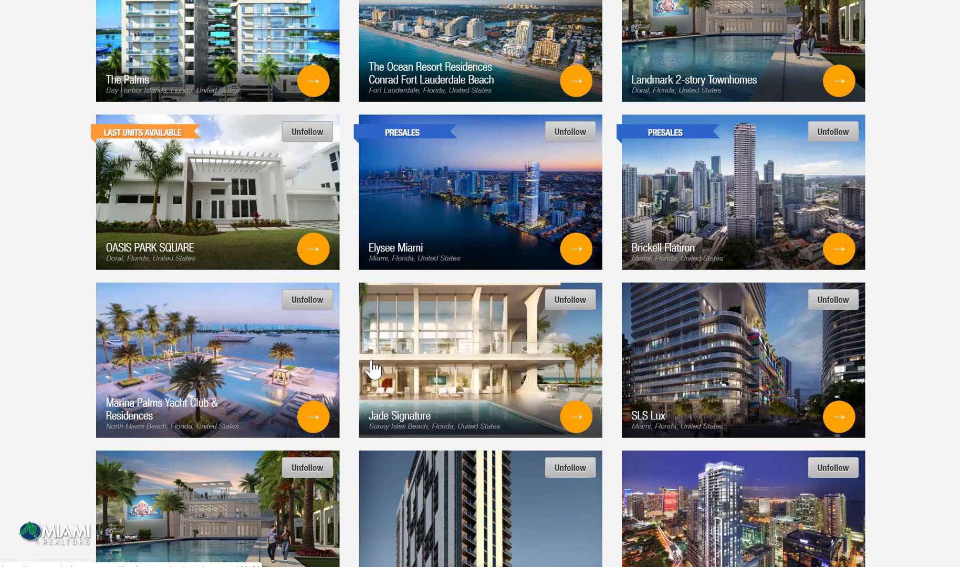
scroll(424, 394, down, 2)
scroll(425, 398, down, 5)
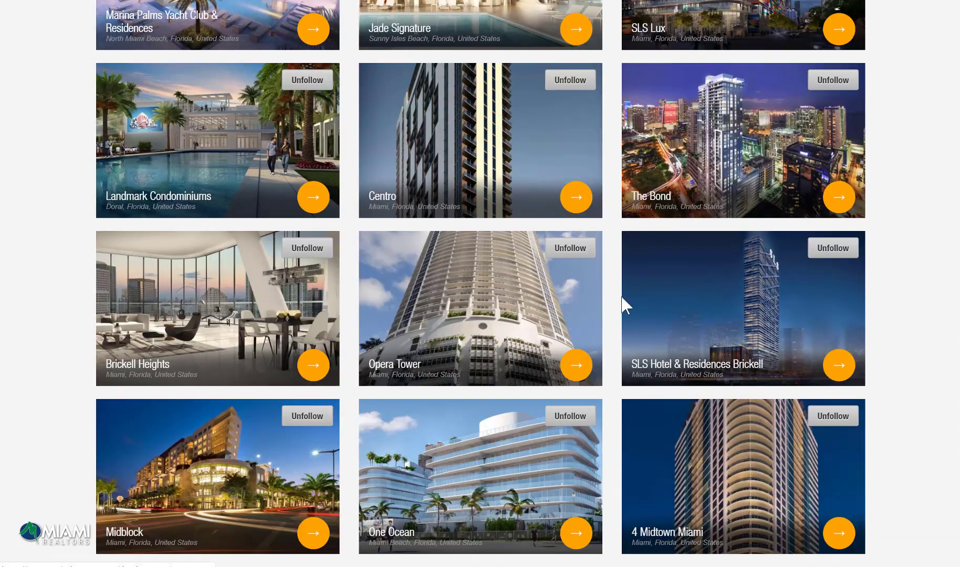
scroll(731, 447, down, 6)
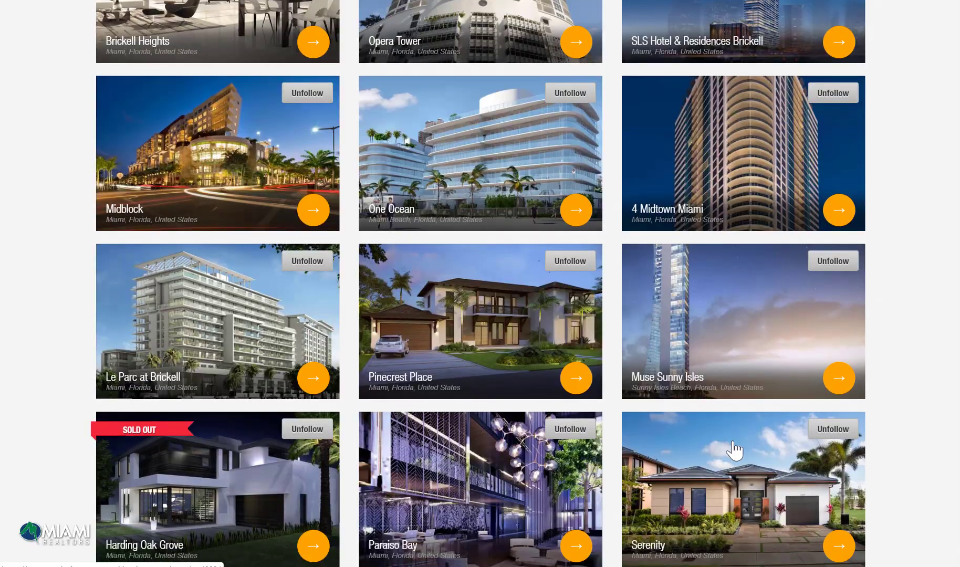
scroll(735, 449, down, 4)
scroll(736, 449, down, 3)
scroll(746, 456, down, 6)
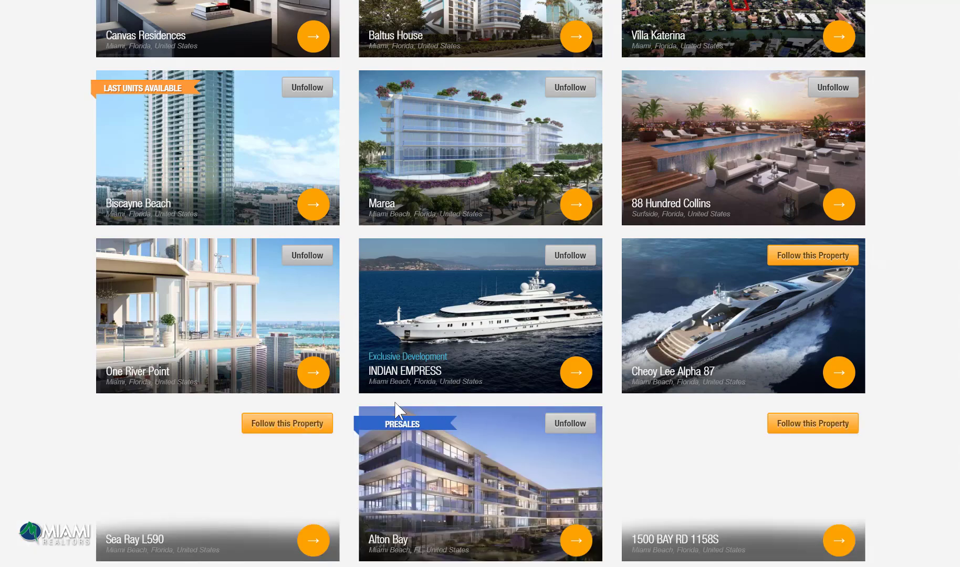
scroll(331, 434, down, 1)
scroll(331, 434, down, 2)
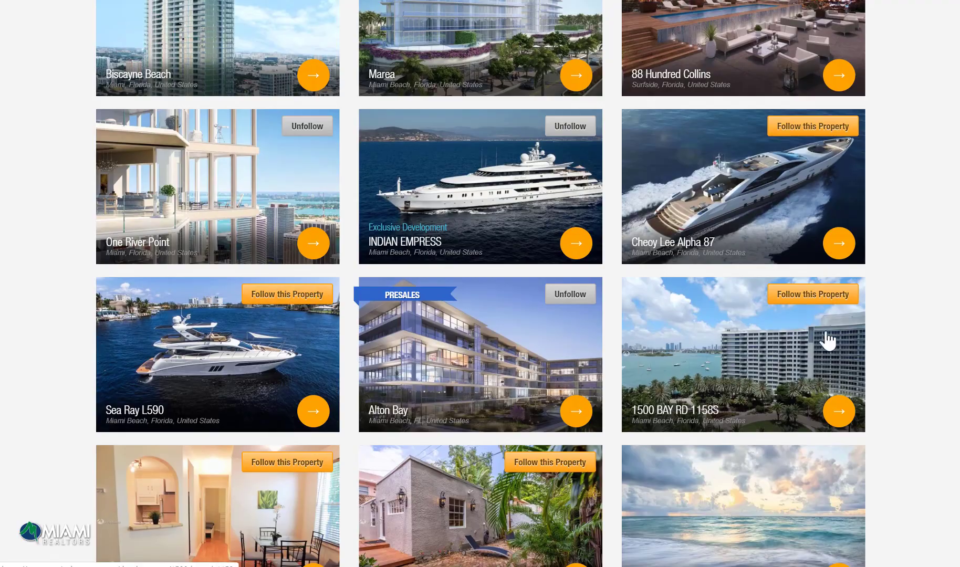
scroll(814, 302, down, 1)
scroll(799, 327, down, 3)
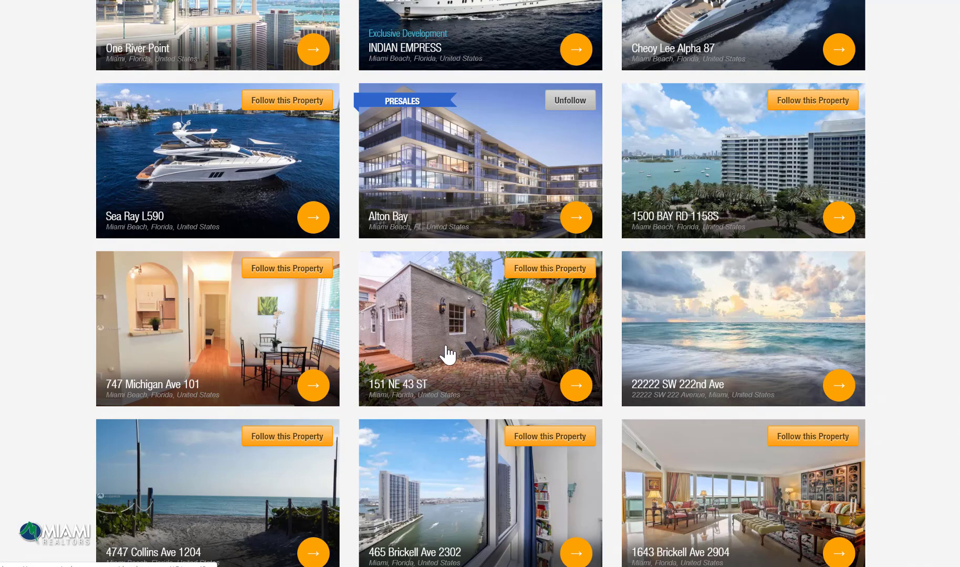
click(294, 269)
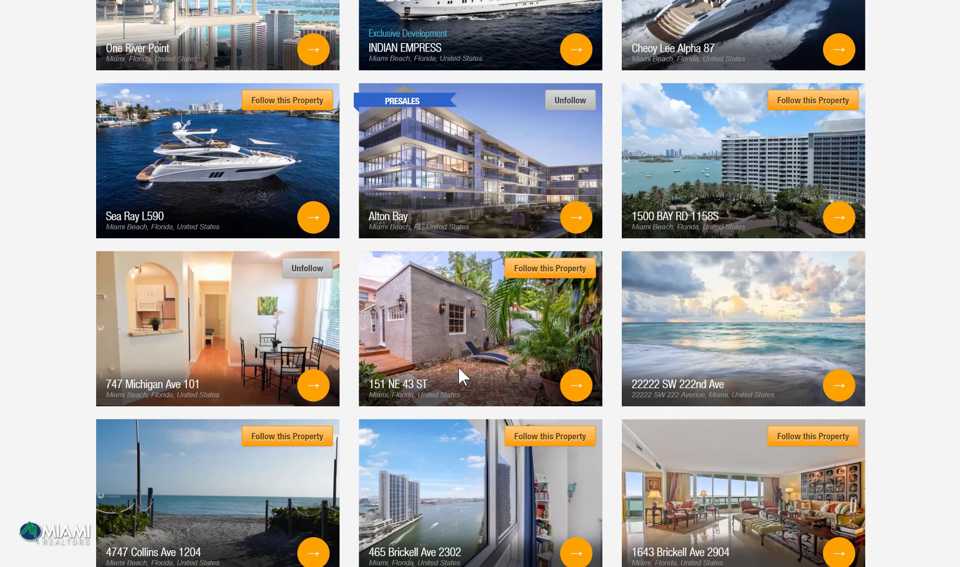
click(551, 436)
scroll(950, 158, up, 15)
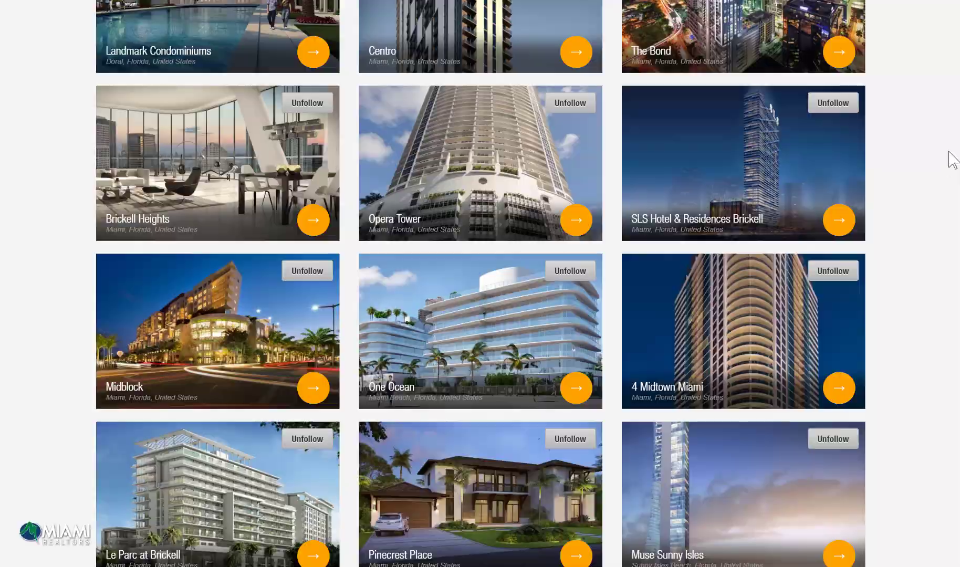
scroll(938, 42, up, 3)
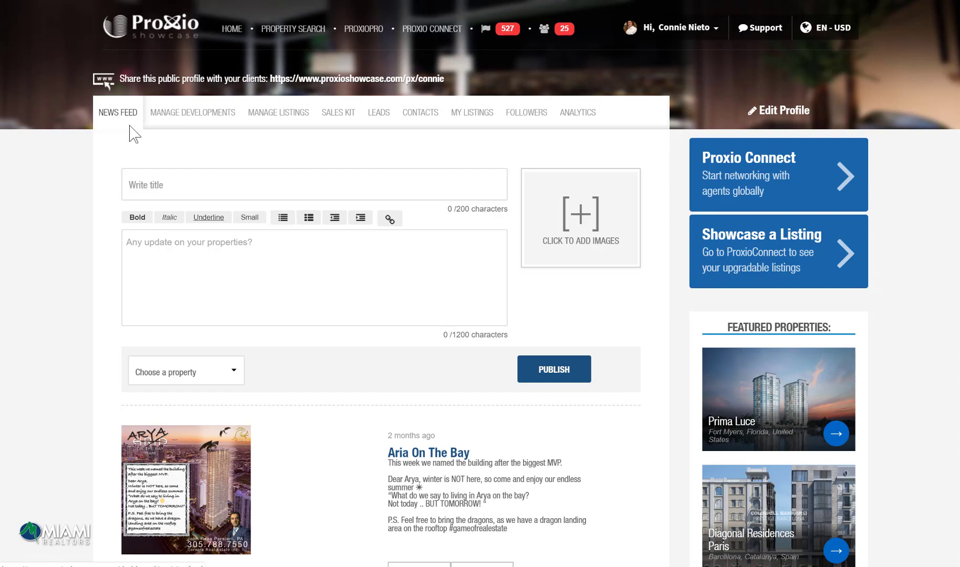
Step: Browse the News Feed posts, then open Edit Profile to the cover, photo and logo page
scroll(204, 179, down, 3)
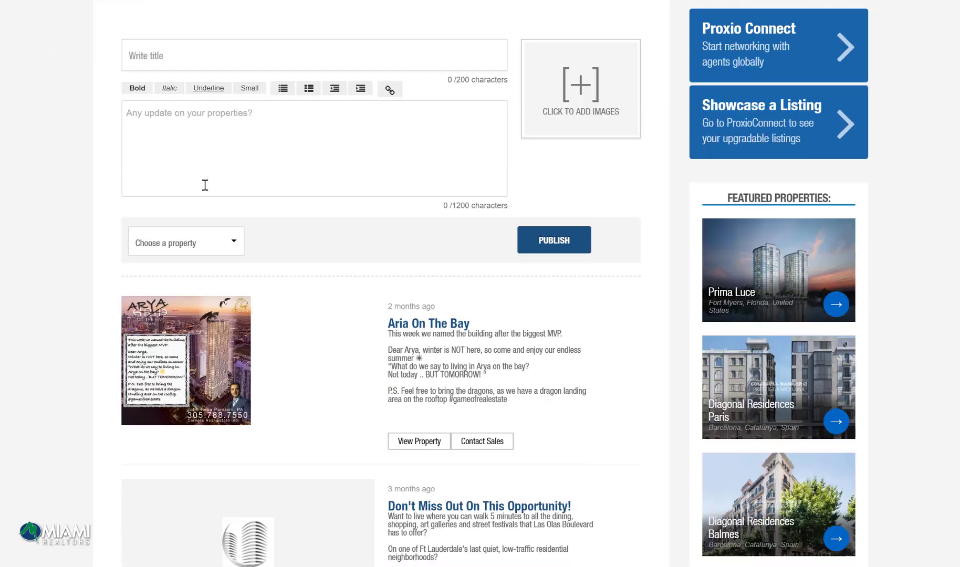
scroll(205, 185, down, 5)
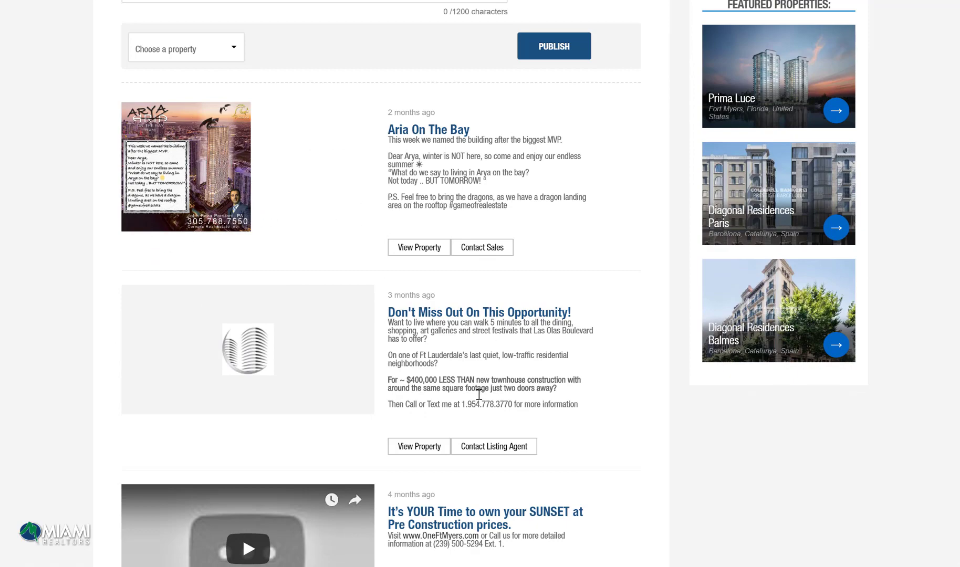
scroll(531, 399, down, 10)
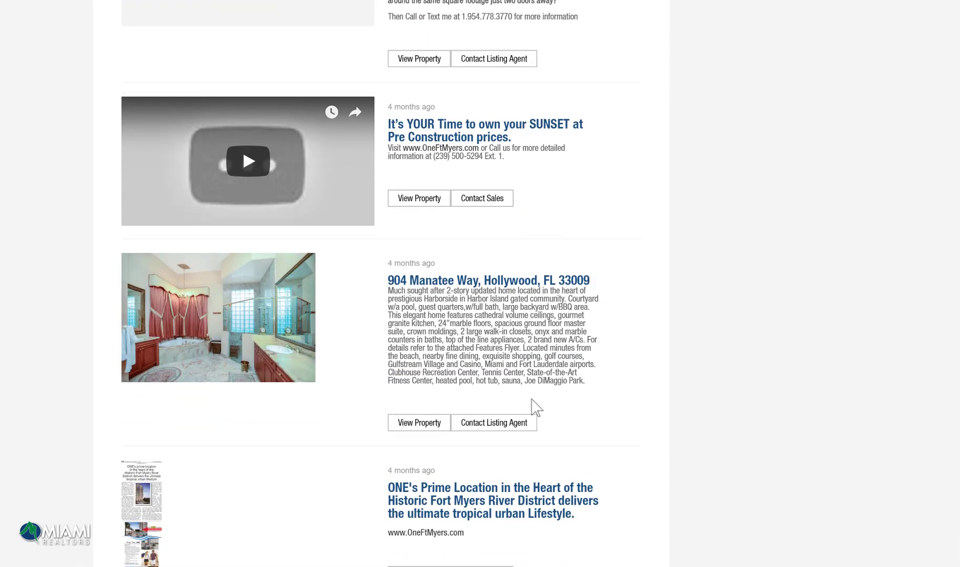
scroll(532, 404, up, 18)
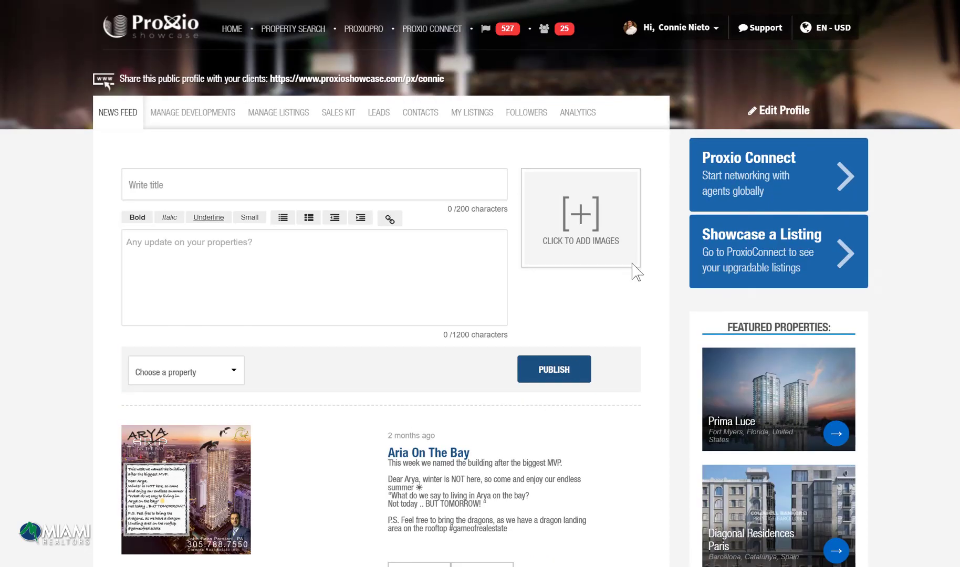
click(793, 113)
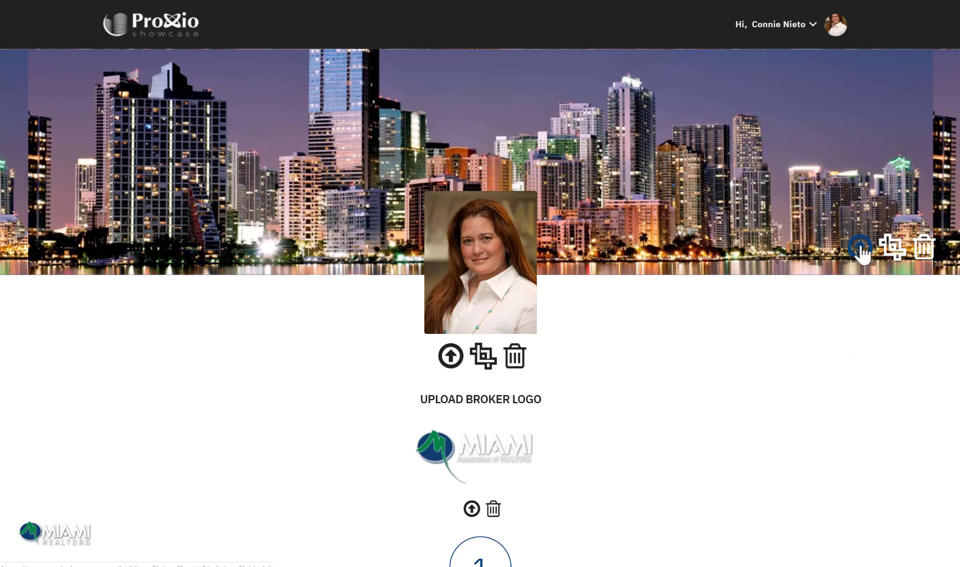
click(860, 247)
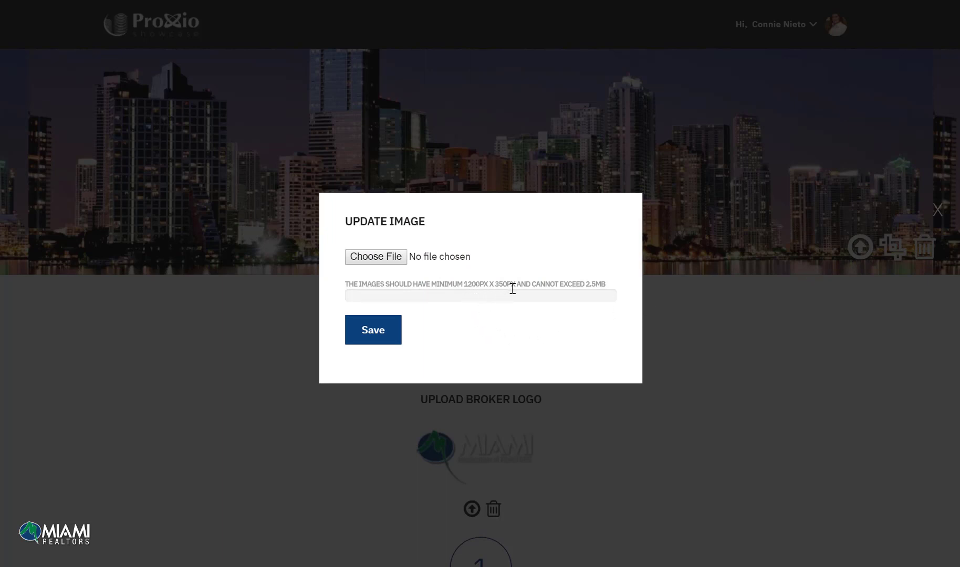
click(936, 210)
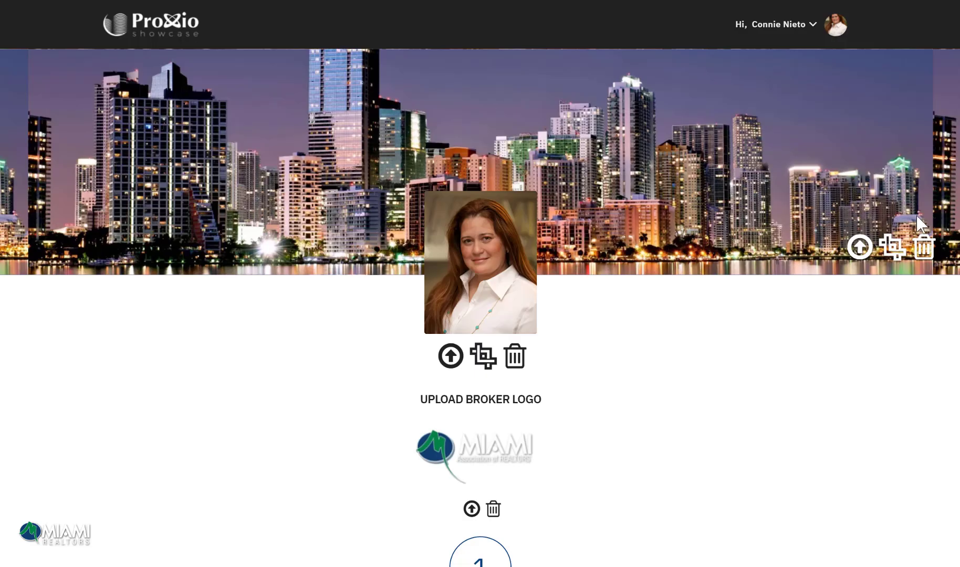
click(450, 359)
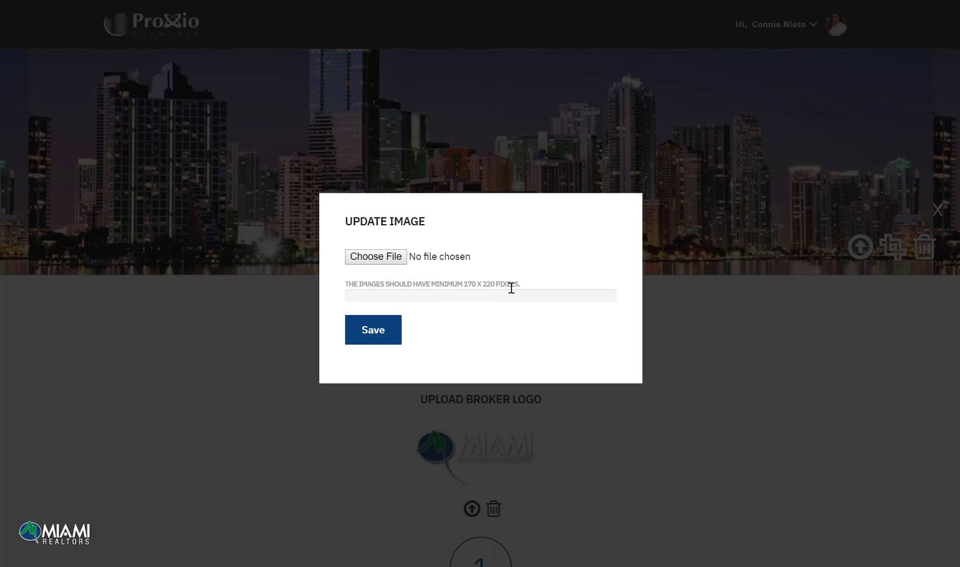
click(940, 215)
scroll(561, 258, down, 4)
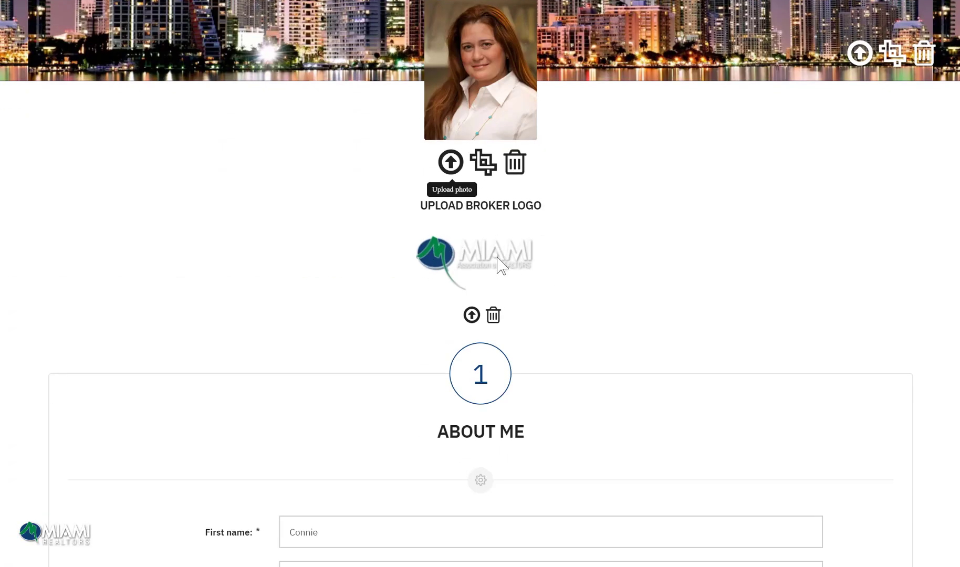
click(473, 316)
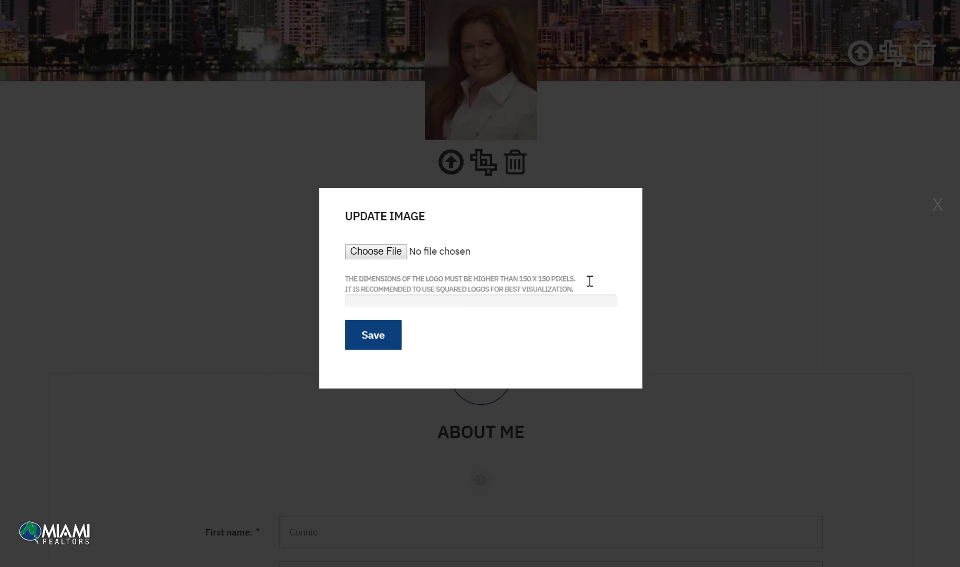
click(937, 204)
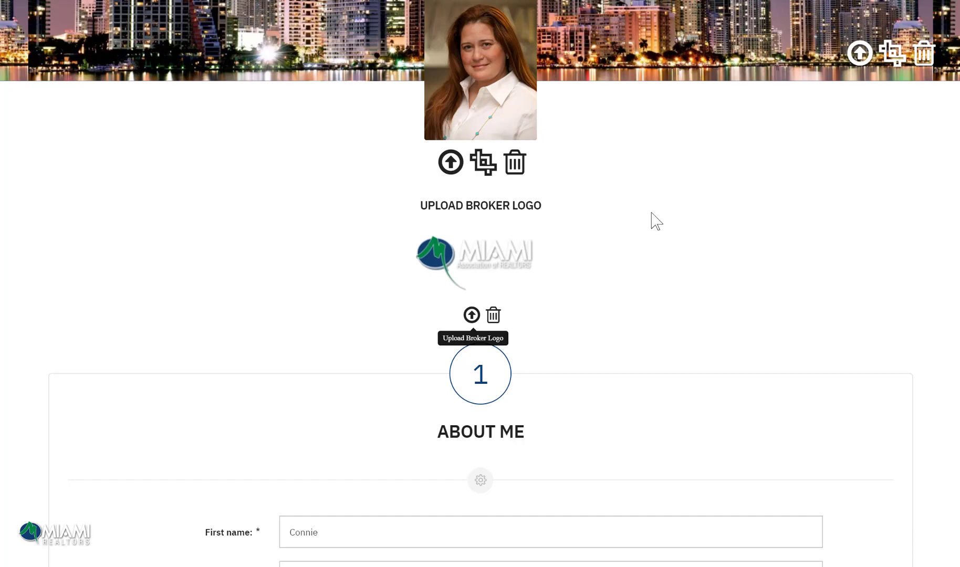
scroll(653, 220, down, 5)
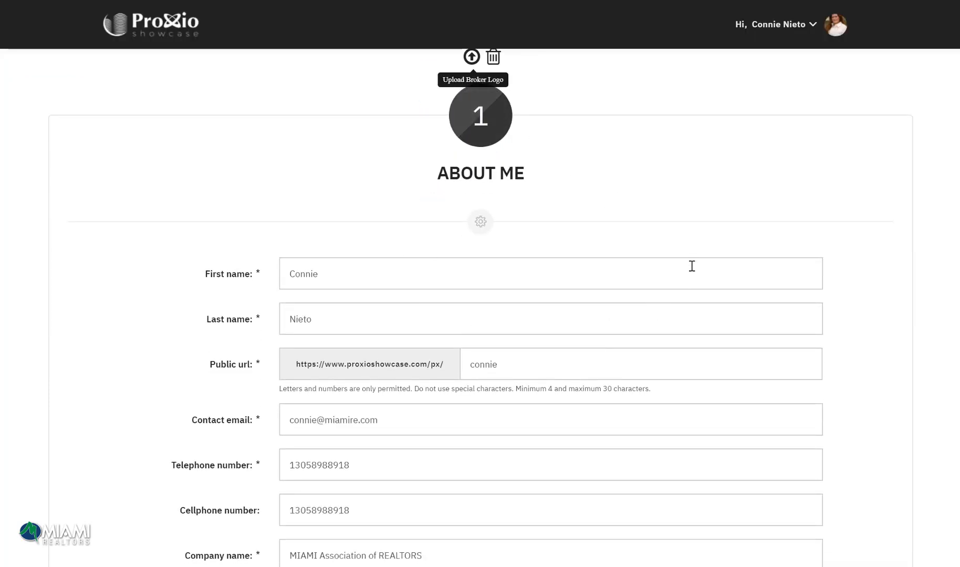
scroll(690, 265, down, 2)
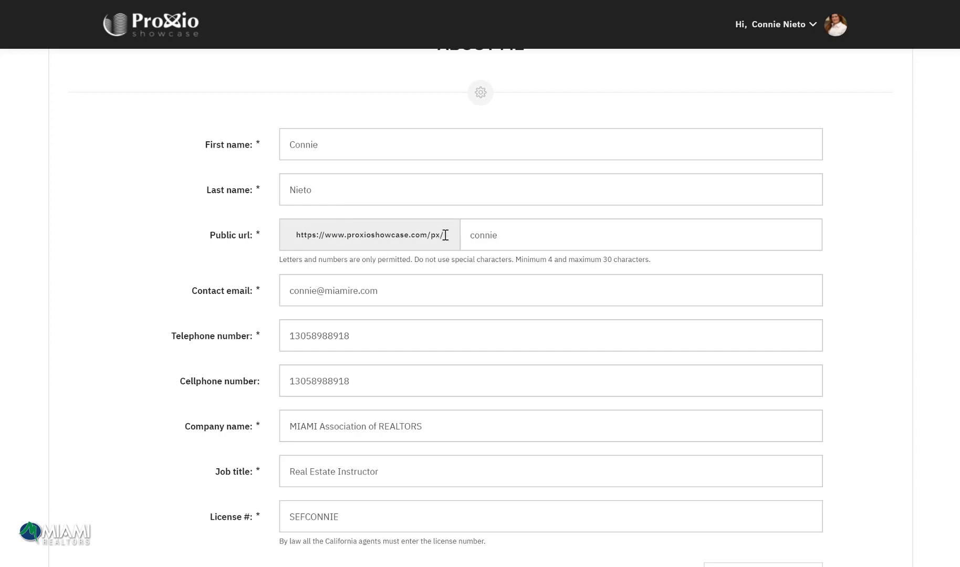
drag(508, 239, 457, 241)
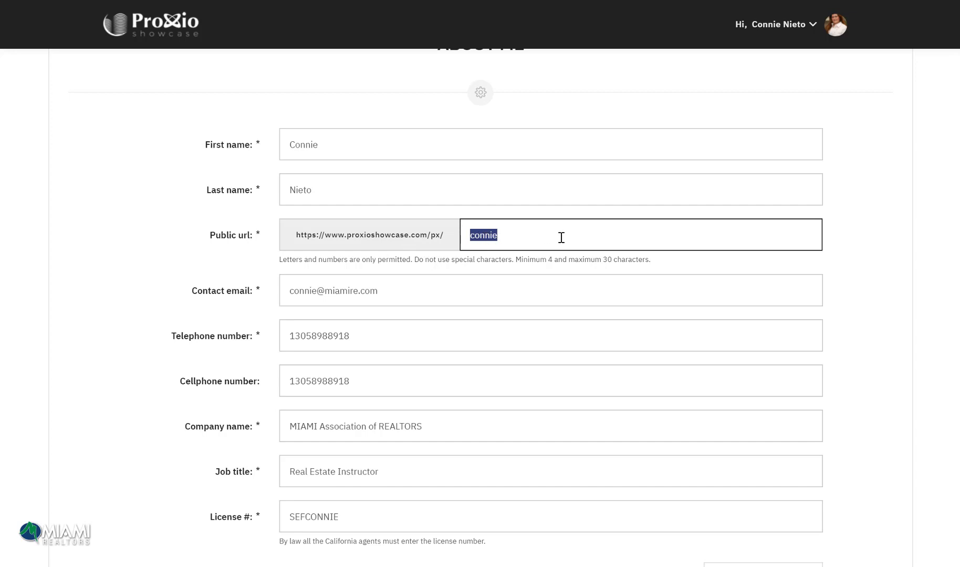
scroll(561, 237, down, 2)
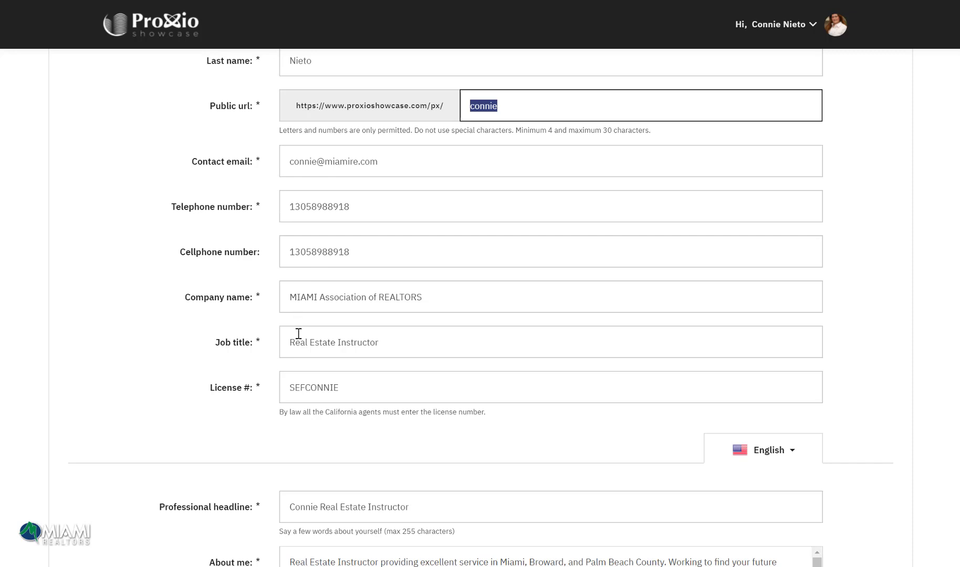
drag(290, 345, 431, 352)
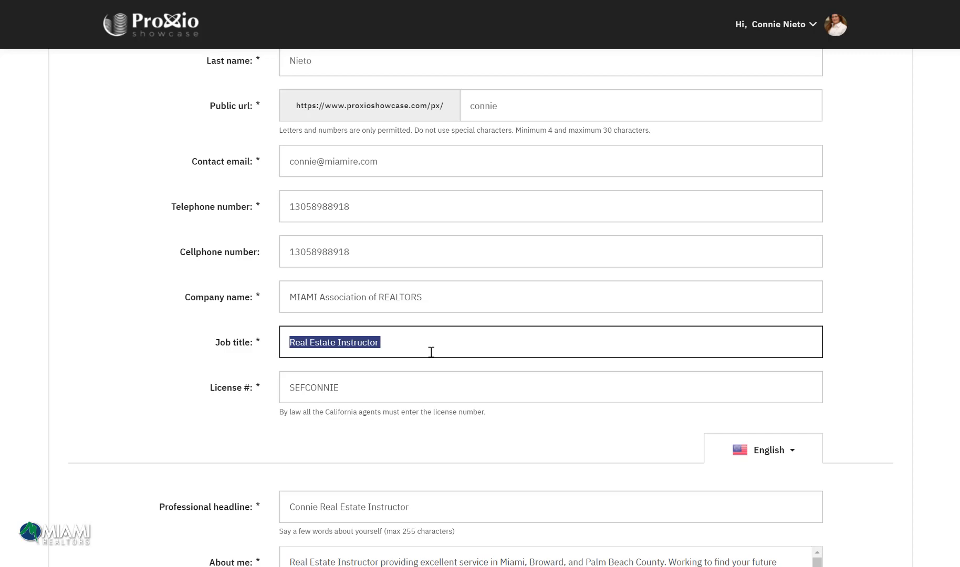
scroll(430, 352, down, 3)
drag(347, 260, 255, 261)
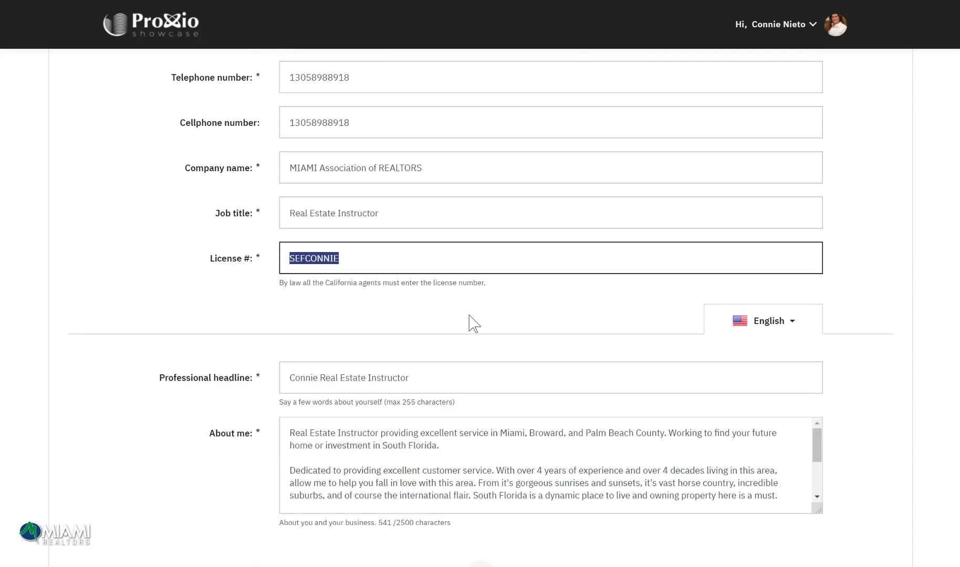
scroll(473, 323, down, 3)
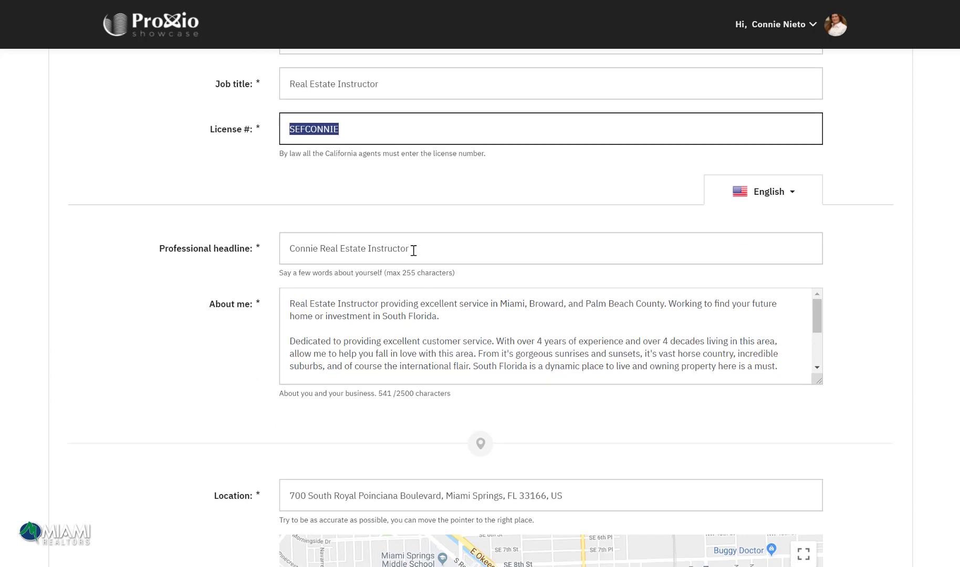
drag(414, 250, 250, 246)
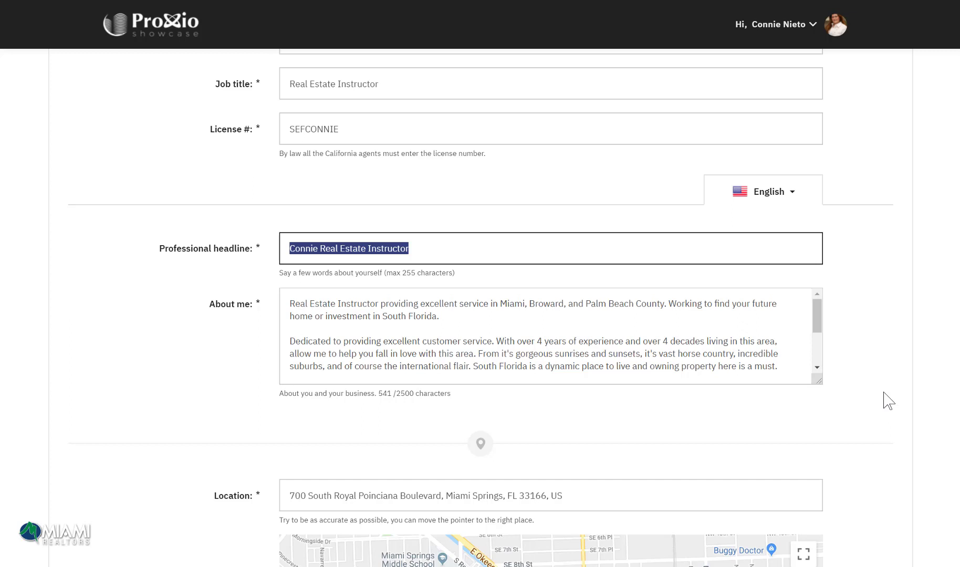
scroll(888, 401, down, 5)
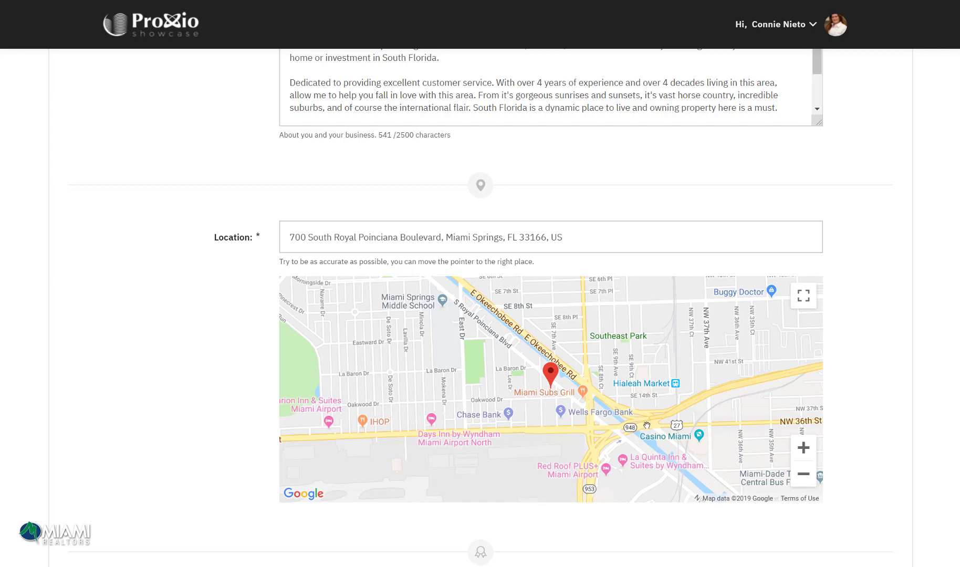
Step: Tick Afrikaans under the profile's Languages
scroll(701, 373, down, 5)
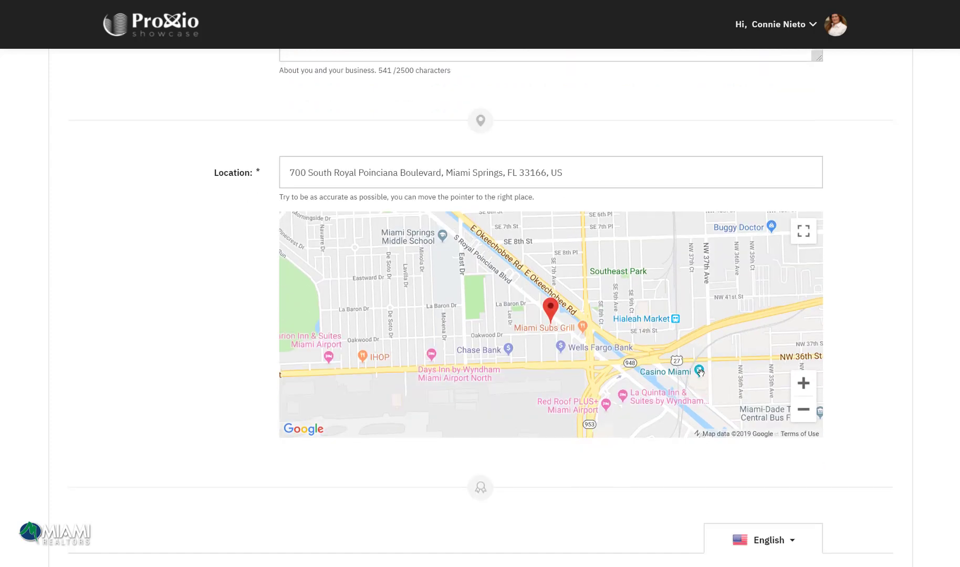
scroll(706, 378, down, 3)
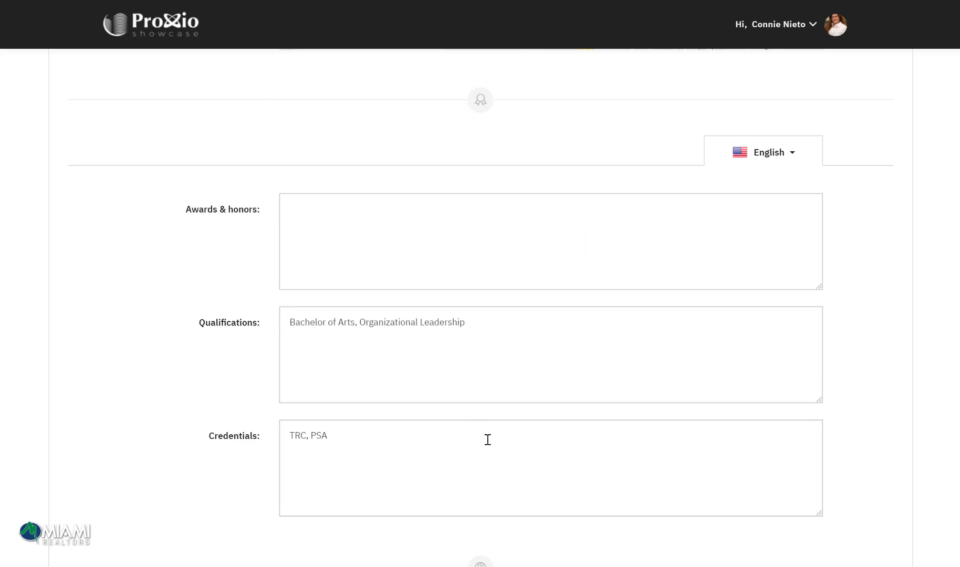
scroll(488, 439, down, 4)
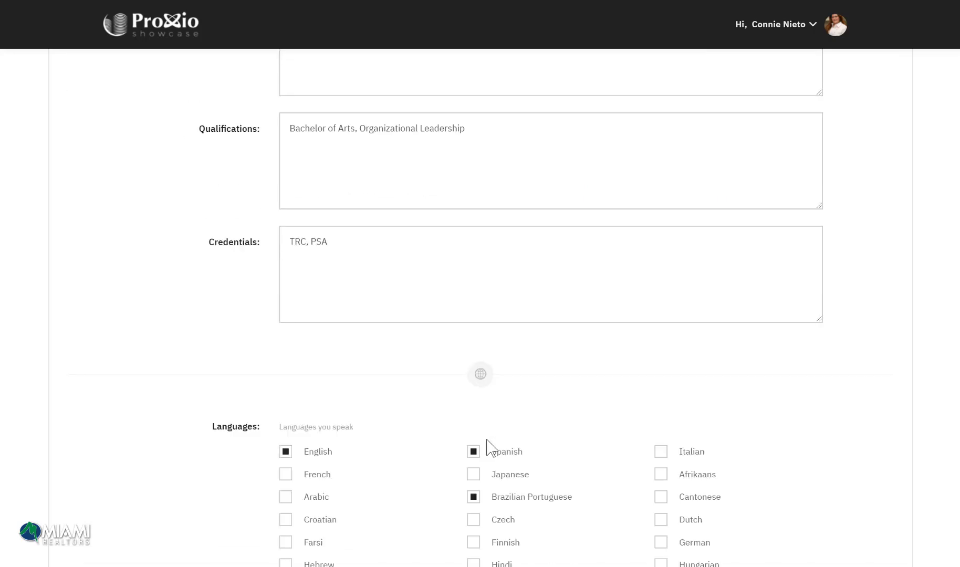
scroll(488, 447, down, 5)
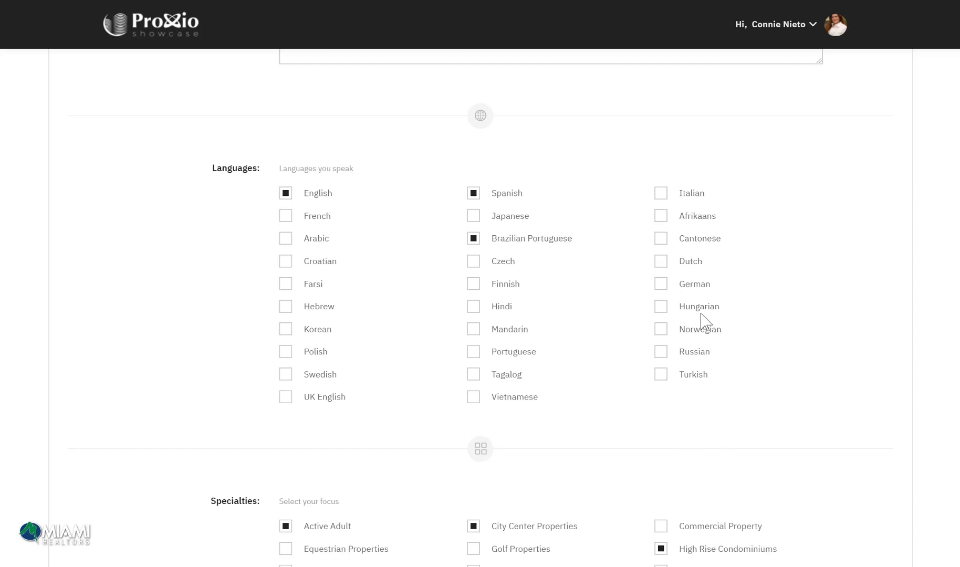
click(663, 217)
Step: Toggle the Other specialty off and back on, keeping its staging and interior decorating tags
scroll(772, 267, down, 7)
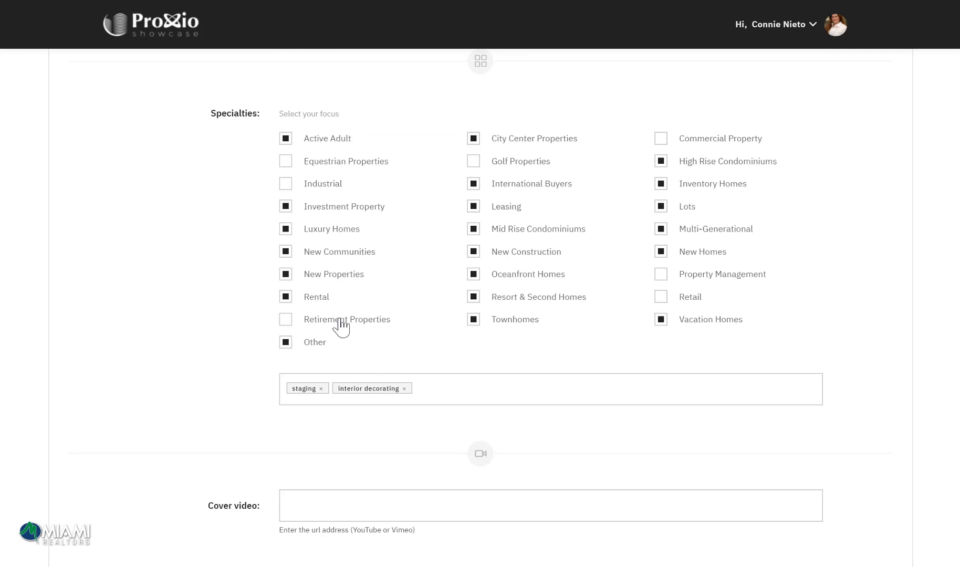
click(286, 344)
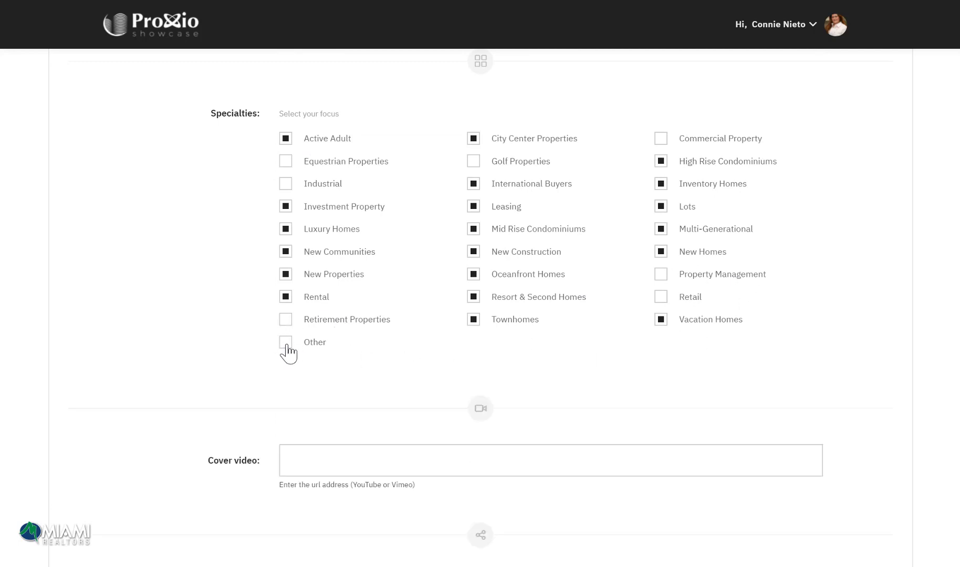
click(286, 342)
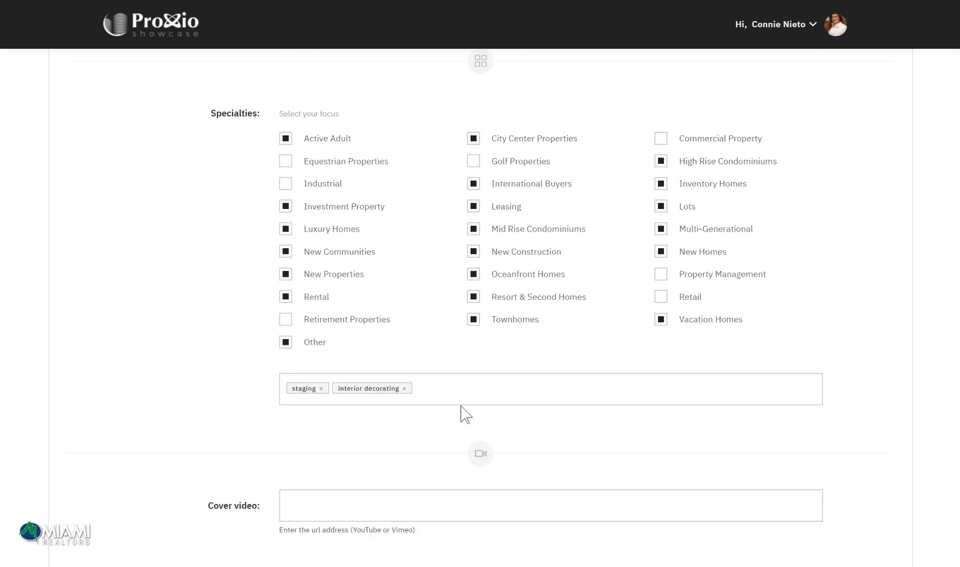
scroll(462, 415, down, 3)
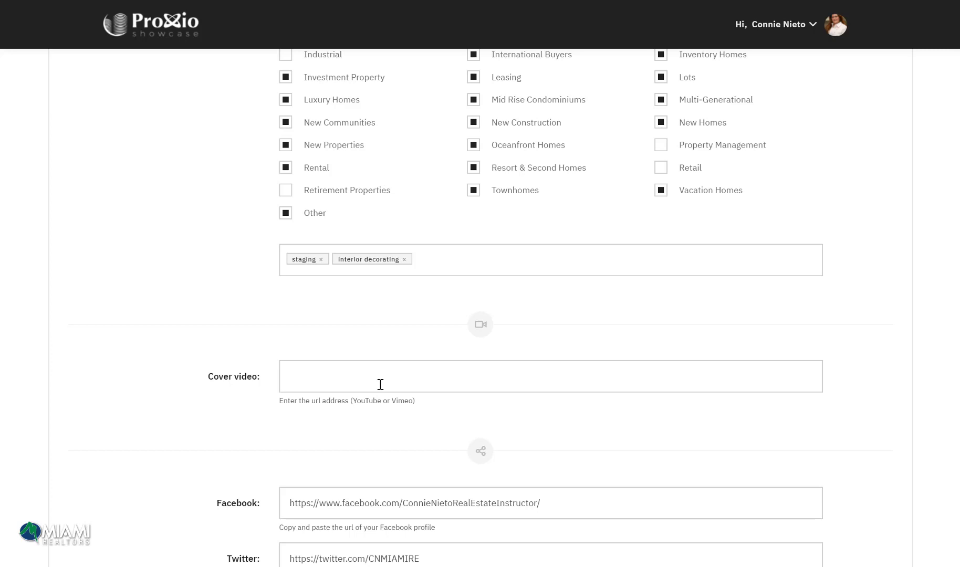
Step: Select the Whatsapp link prefix, leave the social links unchanged, and save the About Me profile
scroll(381, 384, down, 6)
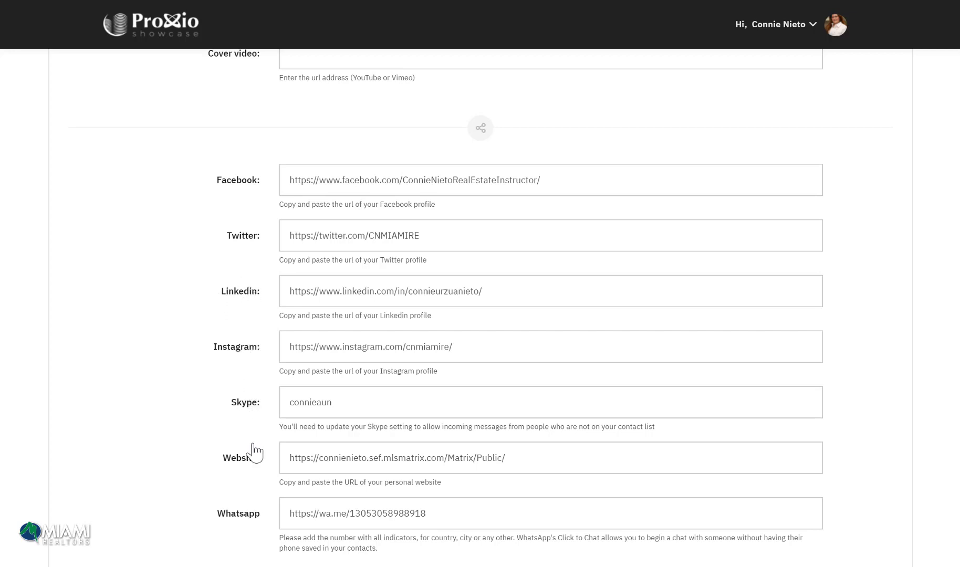
scroll(249, 468, down, 1)
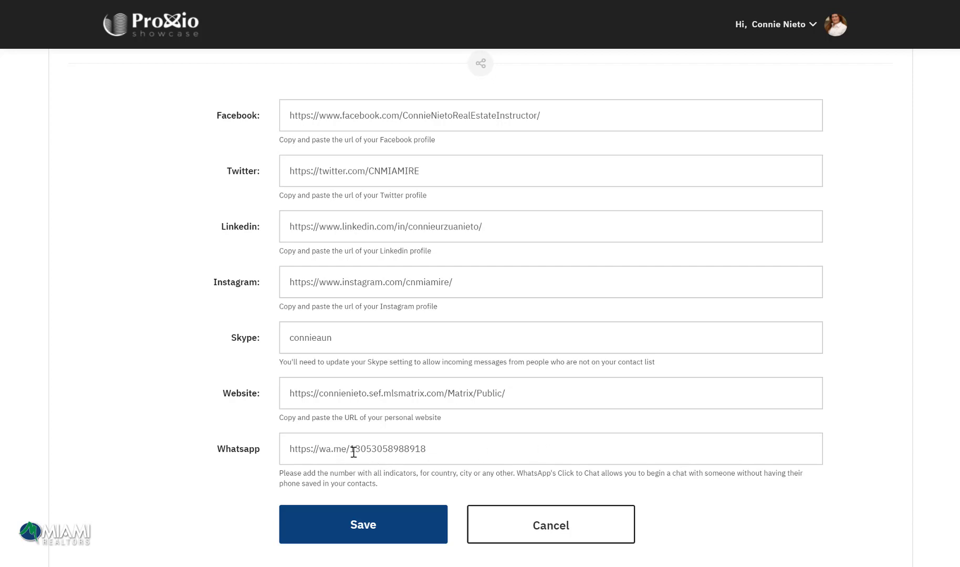
drag(350, 449, 242, 457)
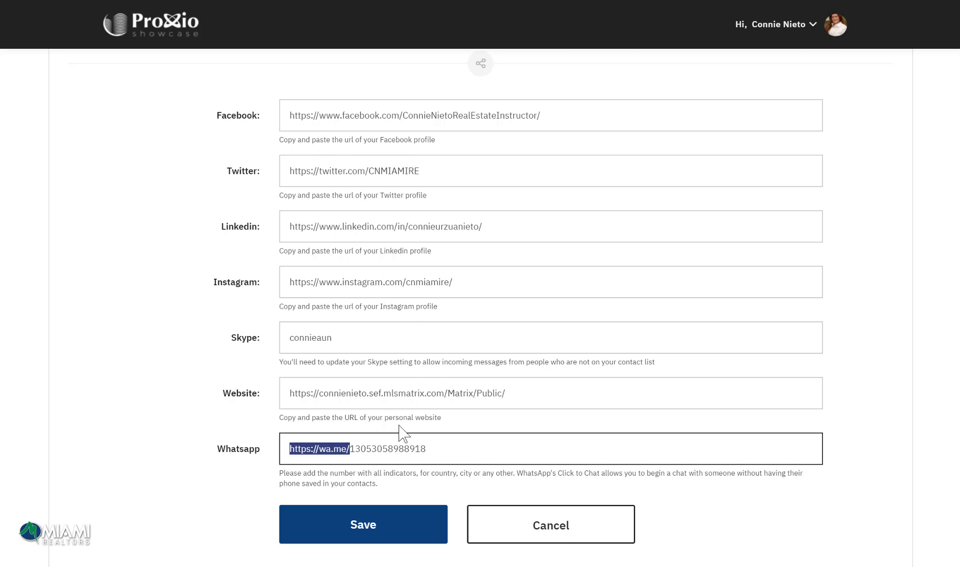
click(368, 529)
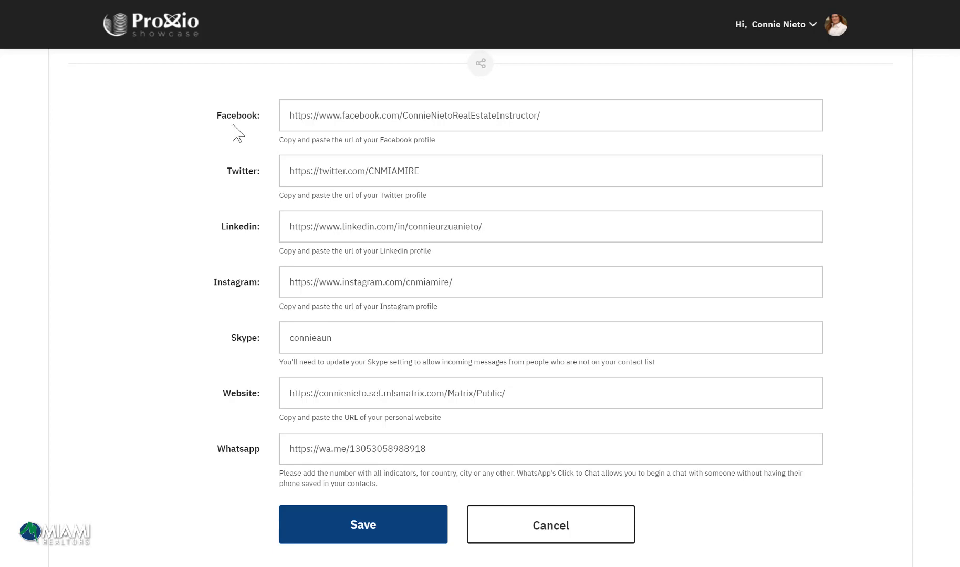
scroll(310, 195, down, 7)
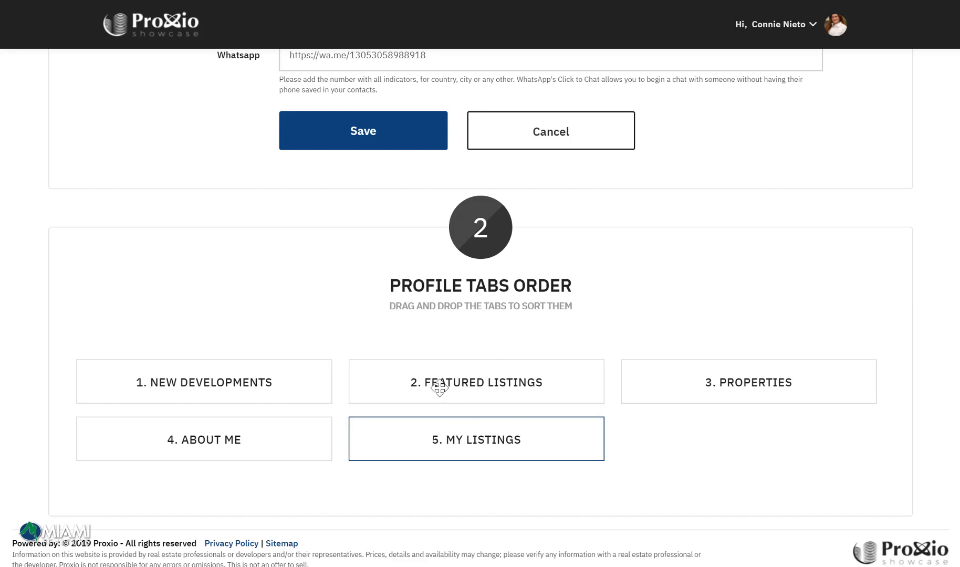
Step: Return to the dashboard News Feed via the Proxio Showcase logo
click(138, 27)
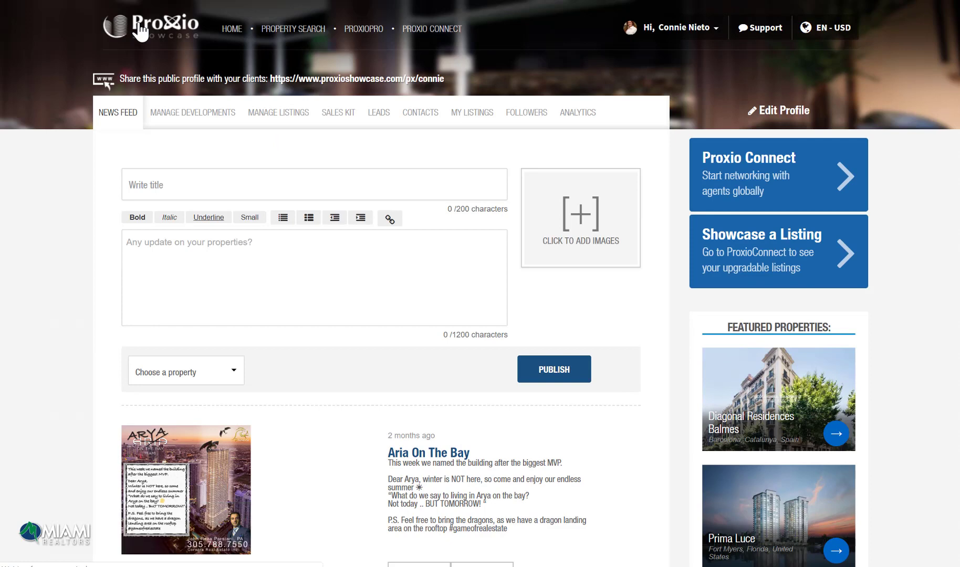
click(209, 125)
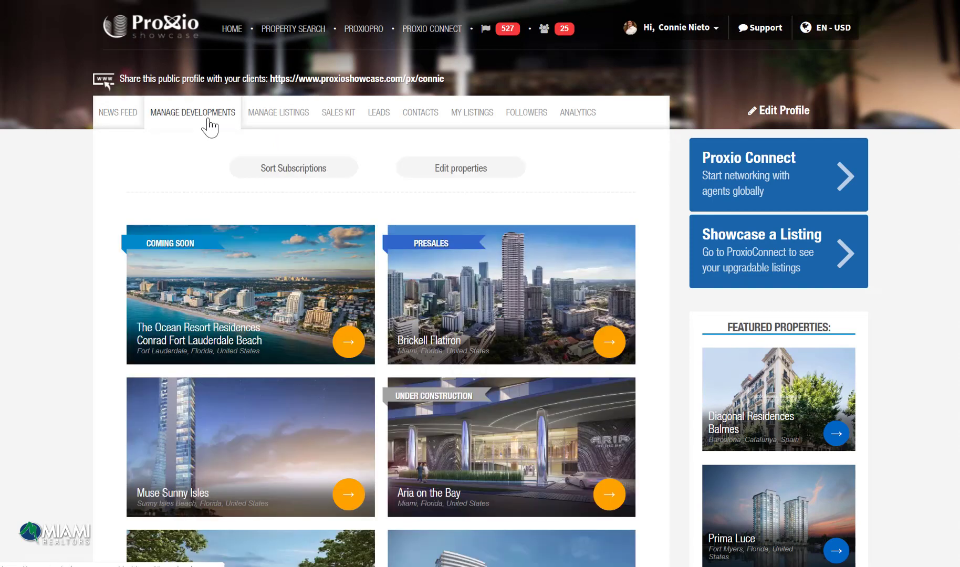
click(268, 122)
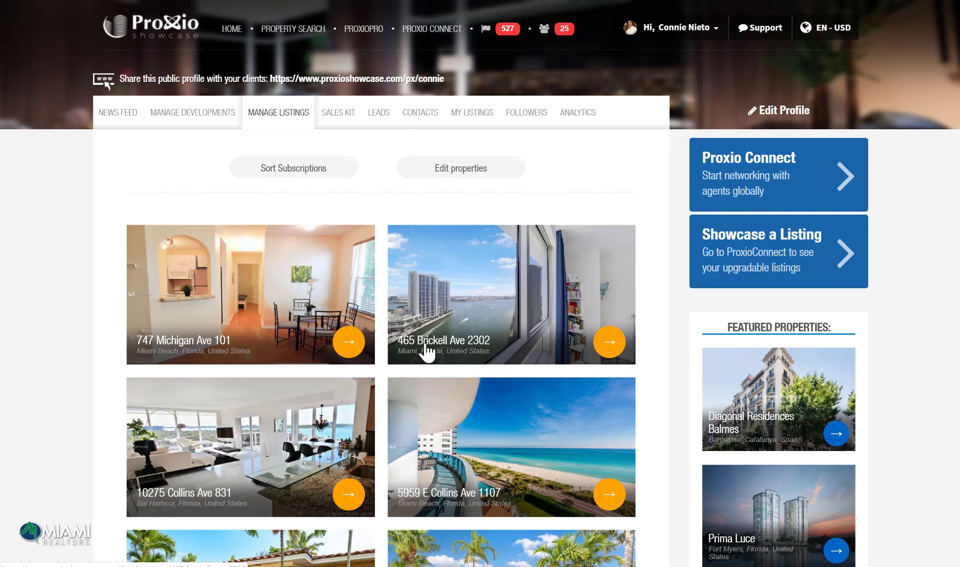
click(298, 169)
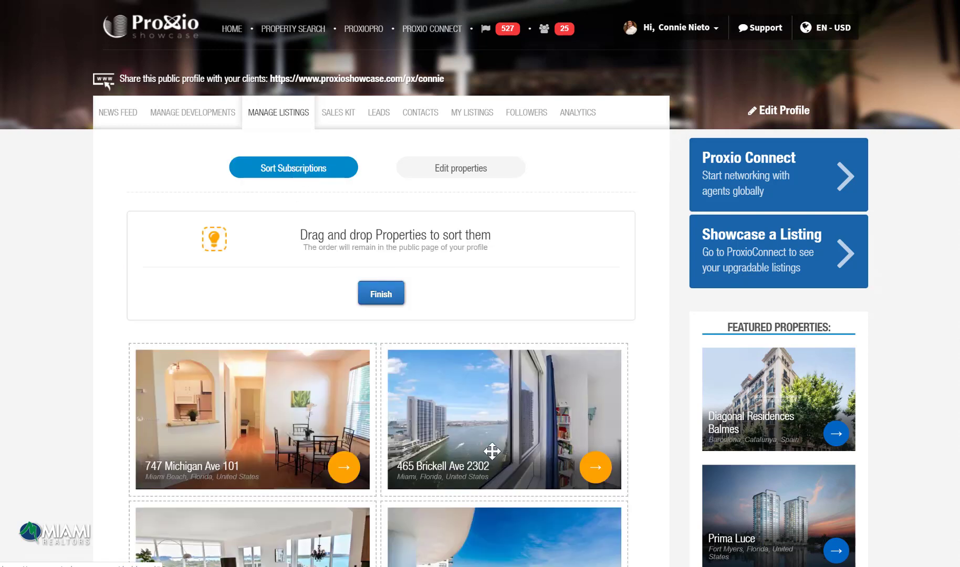
drag(484, 421, 138, 339)
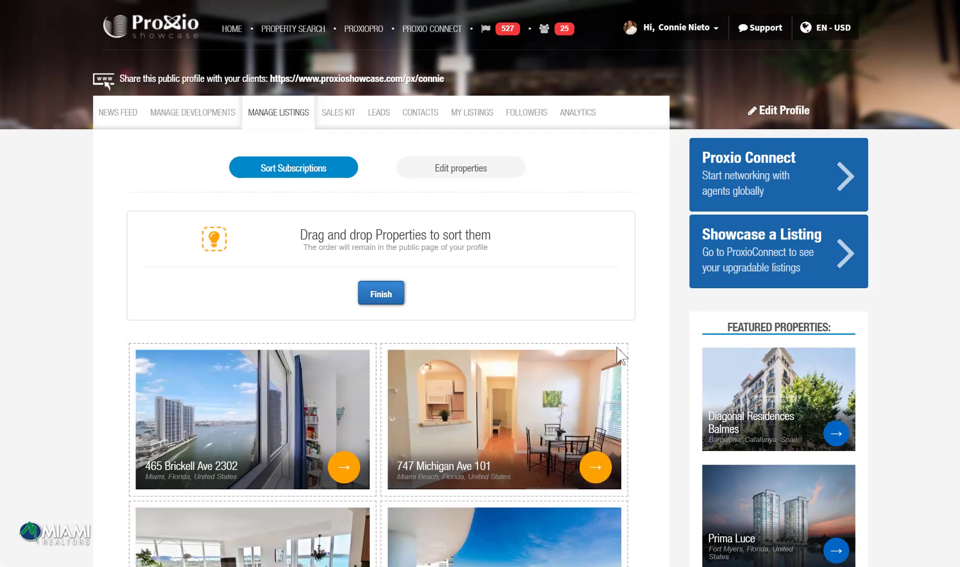
click(391, 294)
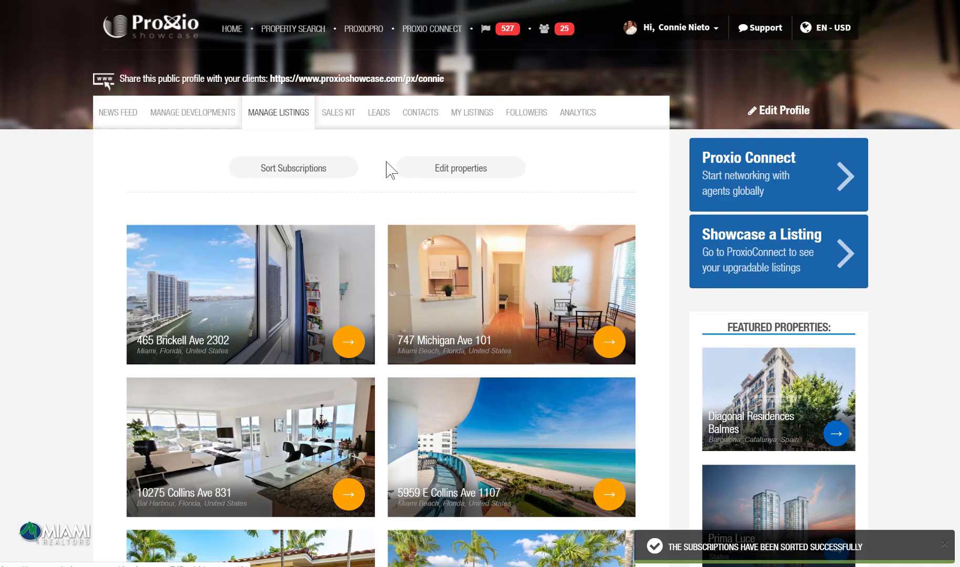
click(340, 118)
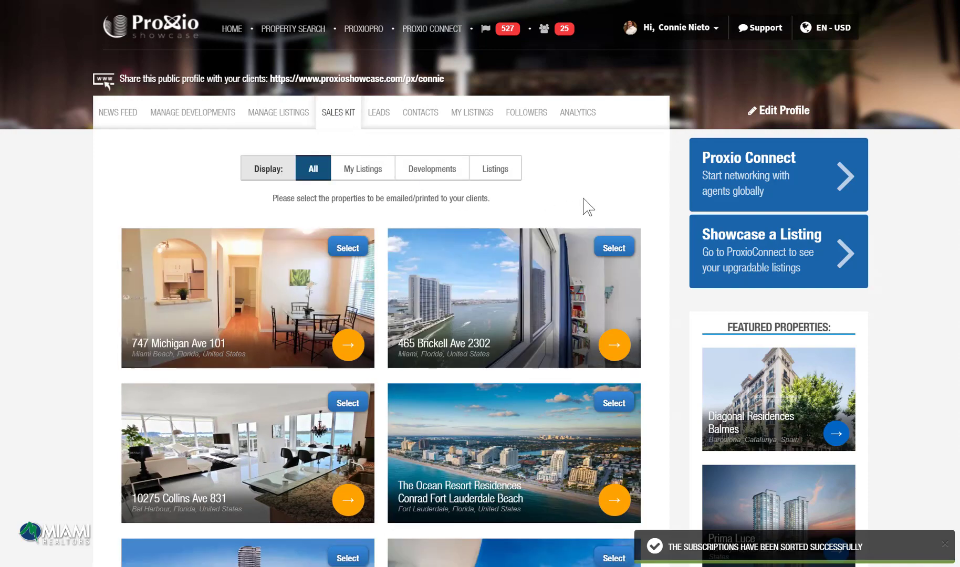
scroll(589, 207, down, 1)
click(615, 185)
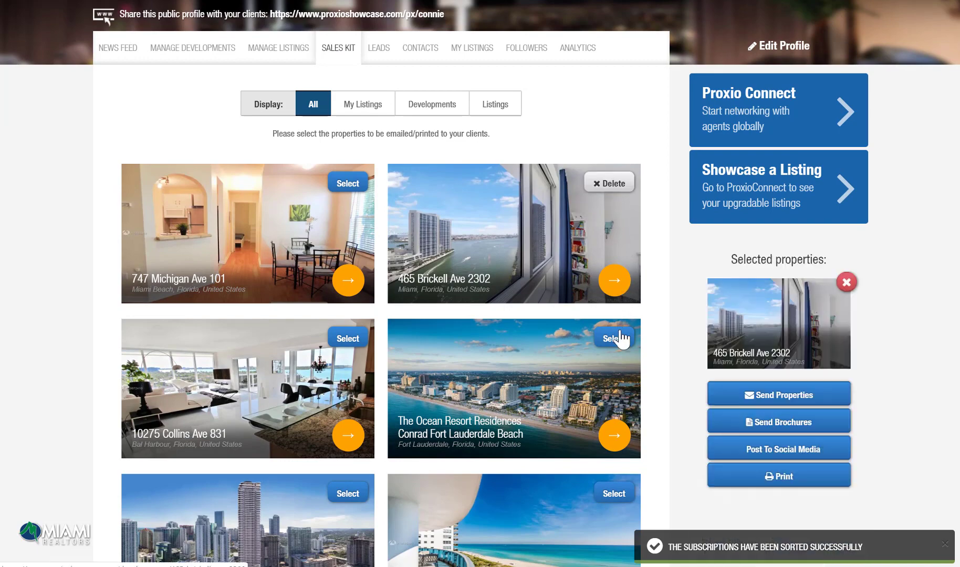
click(623, 339)
scroll(814, 436, down, 2)
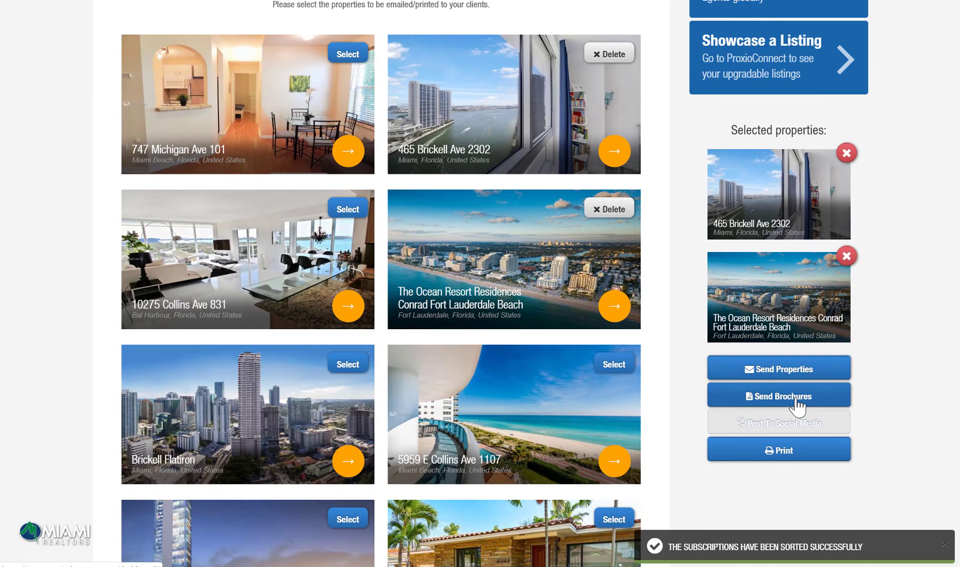
scroll(796, 406, up, 3)
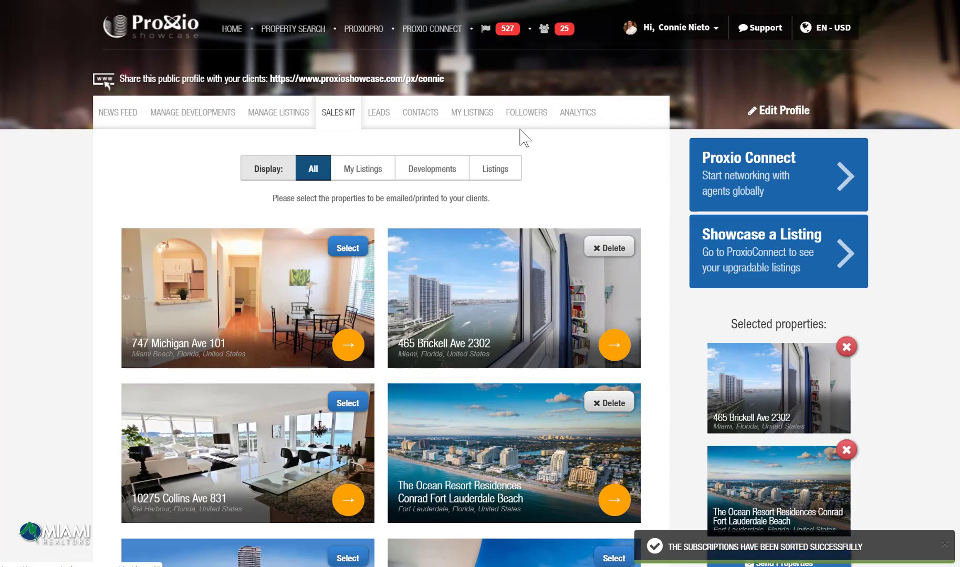
click(372, 119)
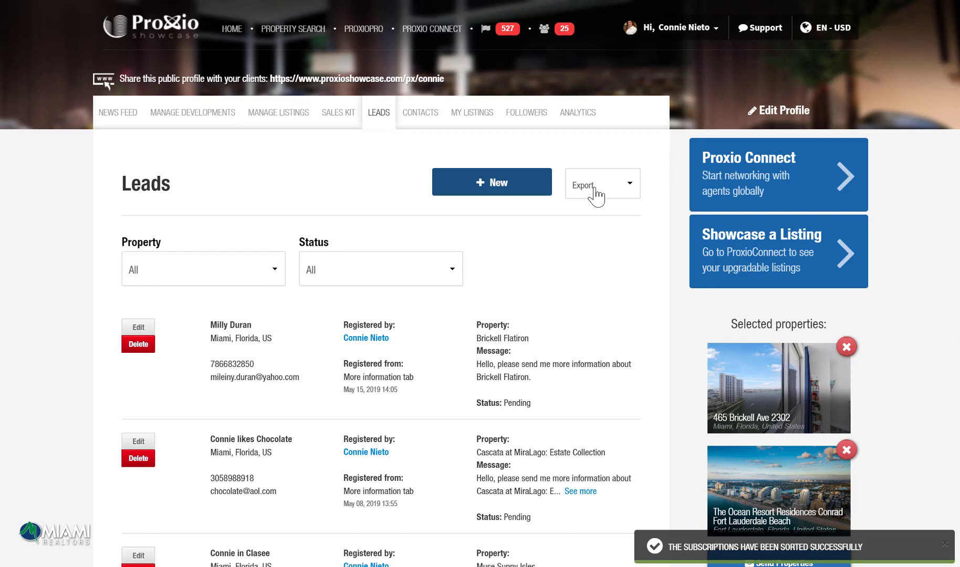
Step: Browse the Contacts list, then scroll through the agent's own listings in My Listings
click(422, 116)
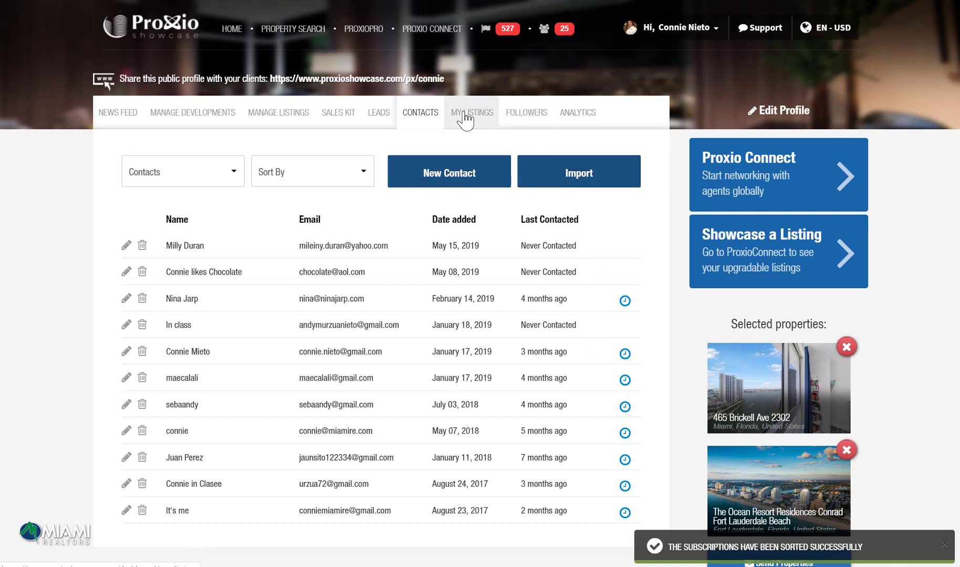
click(488, 131)
scroll(297, 330, down, 3)
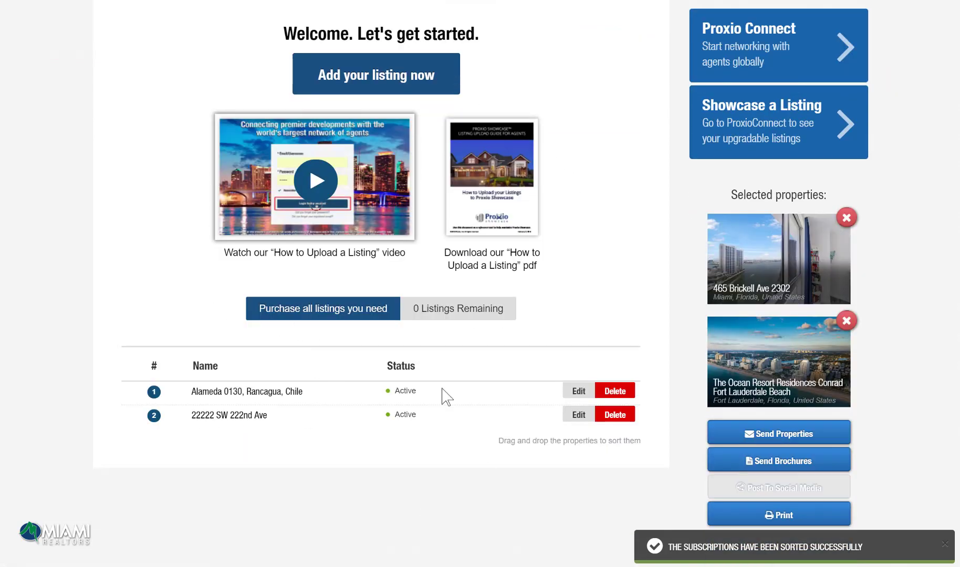
scroll(587, 295, up, 3)
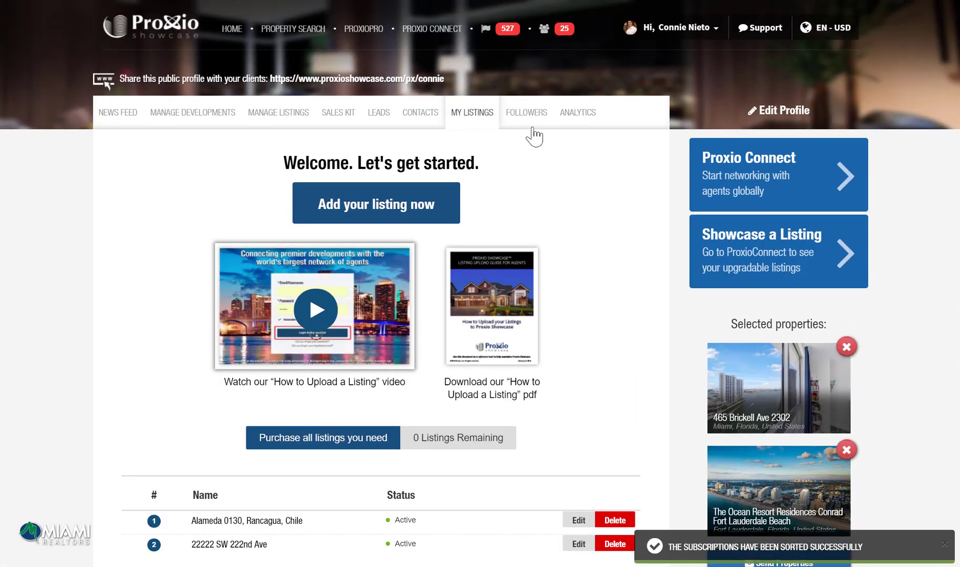
Step: Scroll through the Followers list, then view Analytics showing 31 total follows and 504 property views
click(531, 125)
scroll(545, 198, down, 1)
scroll(546, 205, down, 2)
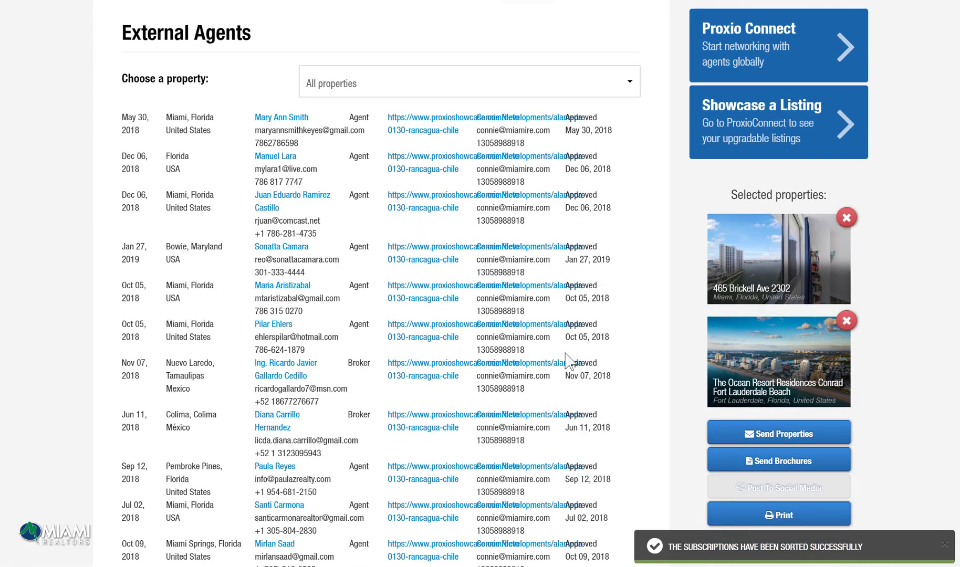
scroll(581, 325, up, 2)
scroll(582, 324, up, 1)
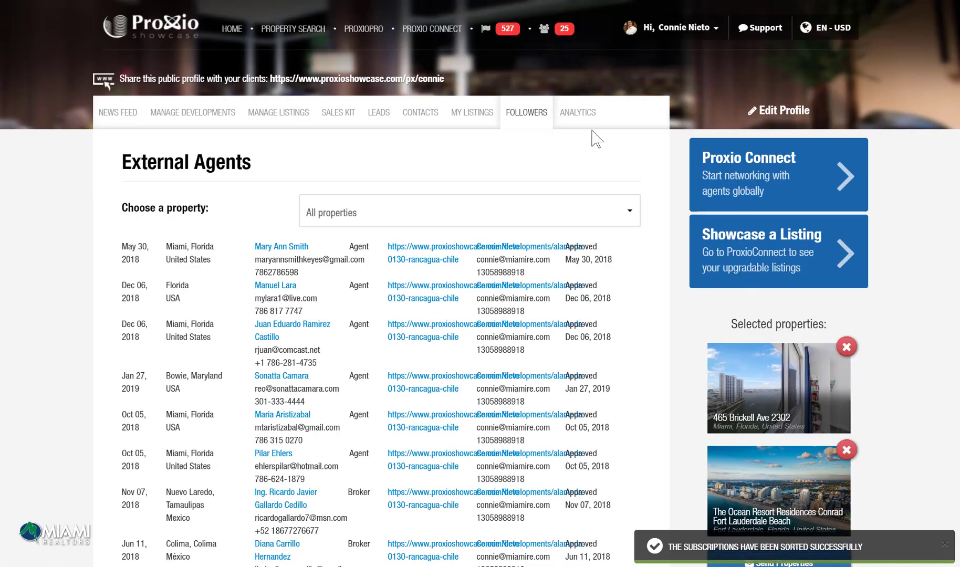
click(585, 124)
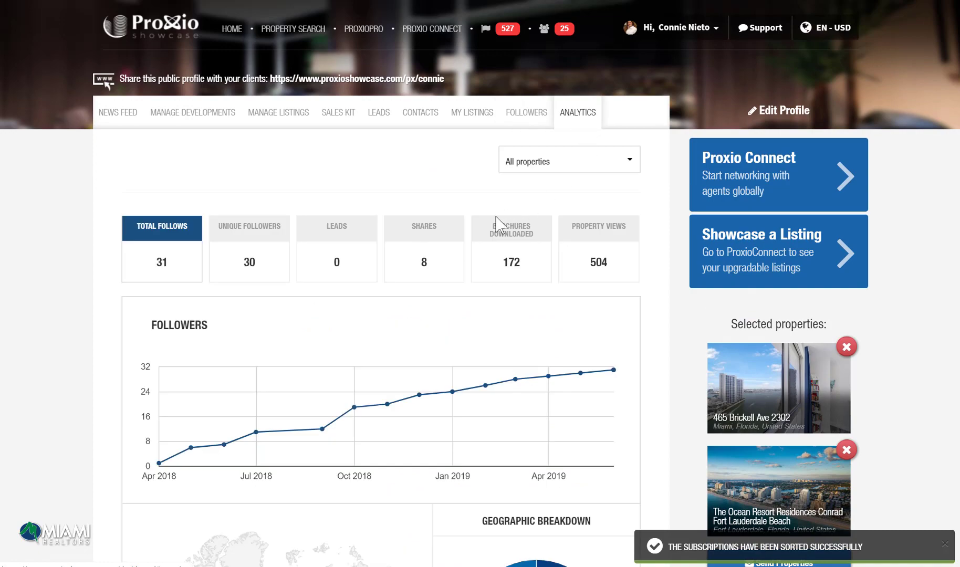
scroll(494, 244, down, 5)
scroll(493, 244, up, 5)
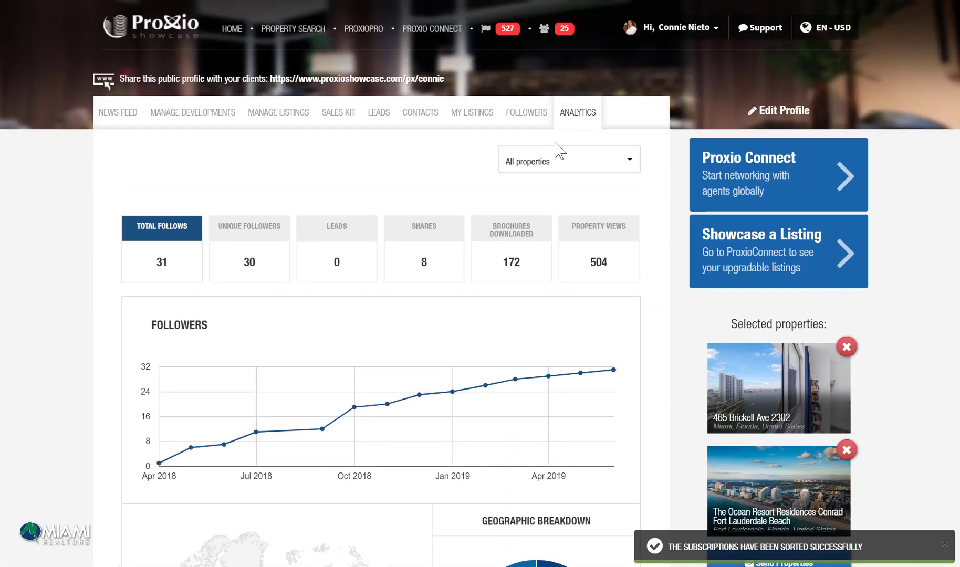
click(538, 167)
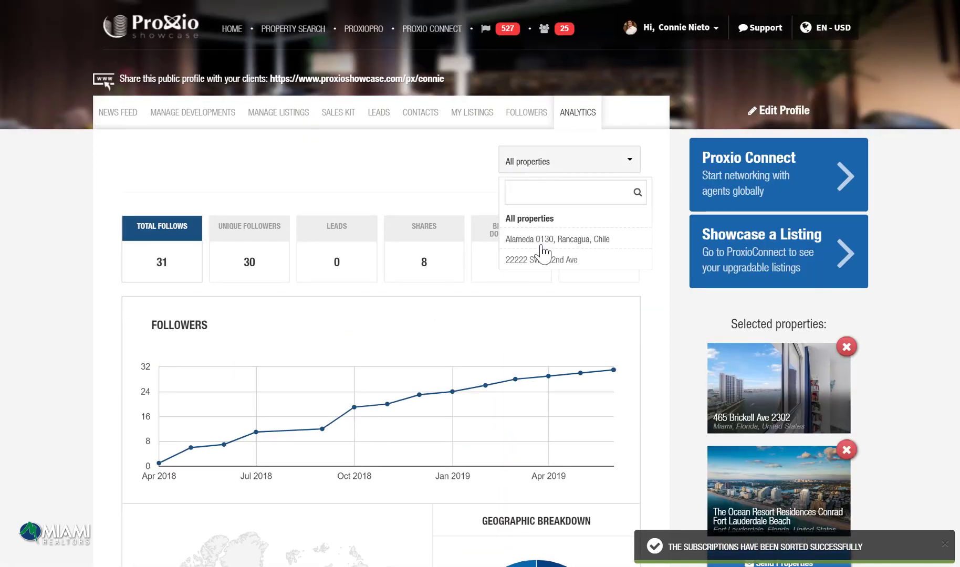
click(545, 240)
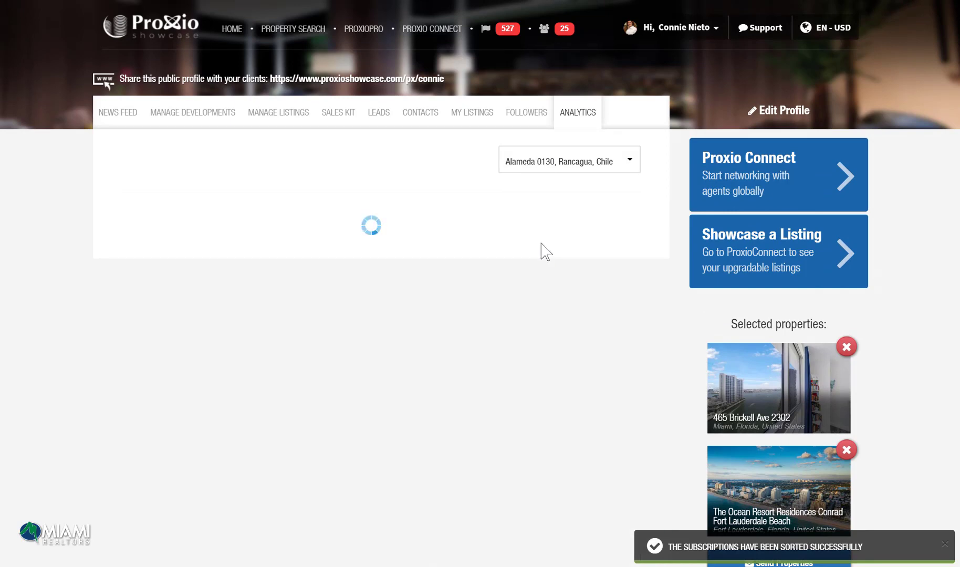
Step: Reset the analytics to All properties and scroll through the charts (29 follows, 436 views)
click(576, 167)
click(564, 220)
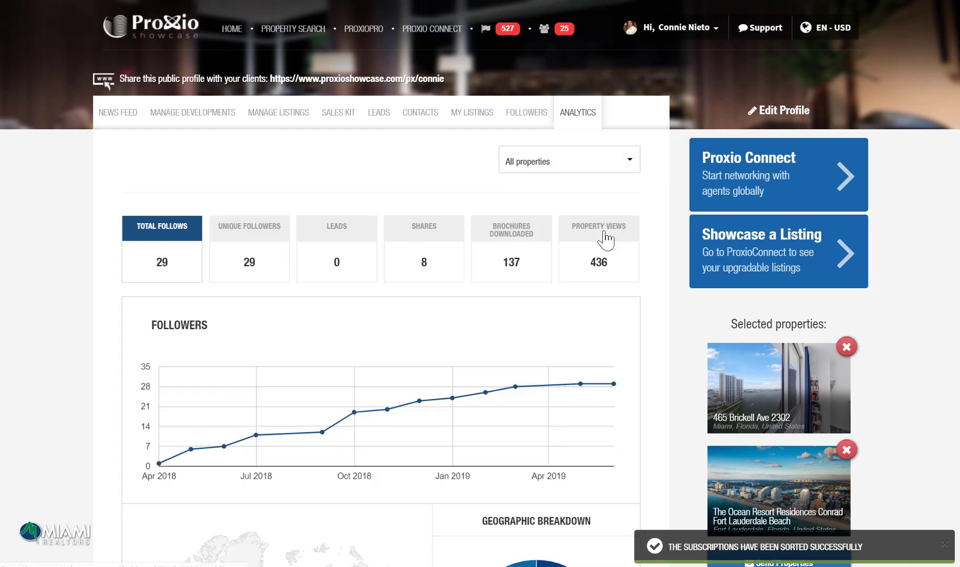
scroll(606, 240, down, 1)
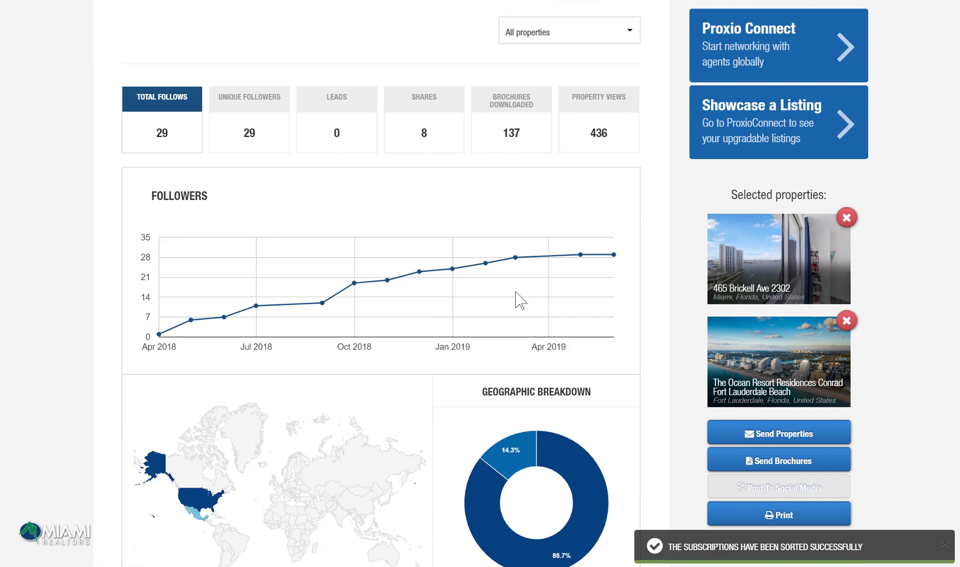
scroll(514, 294, down, 3)
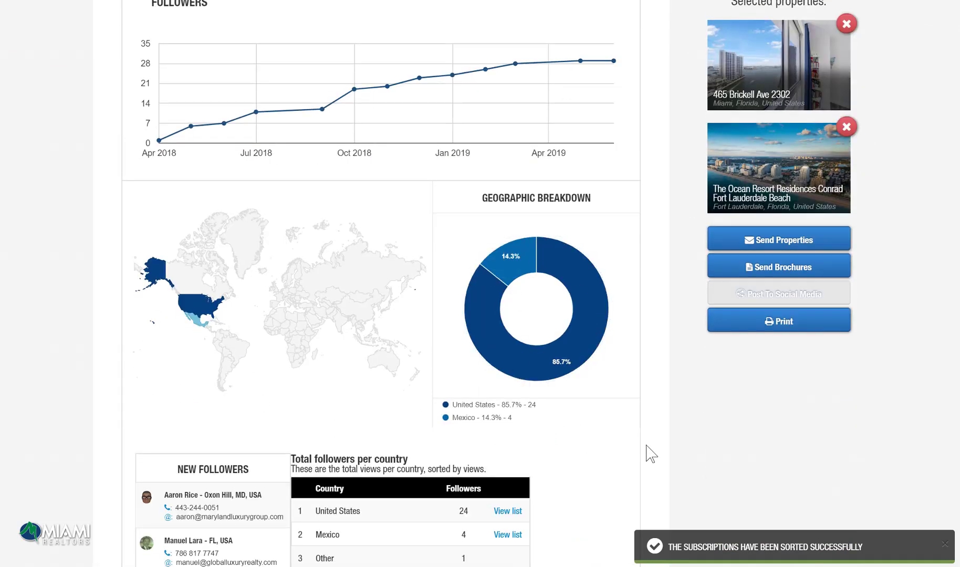
scroll(649, 451, down, 1)
scroll(649, 452, down, 3)
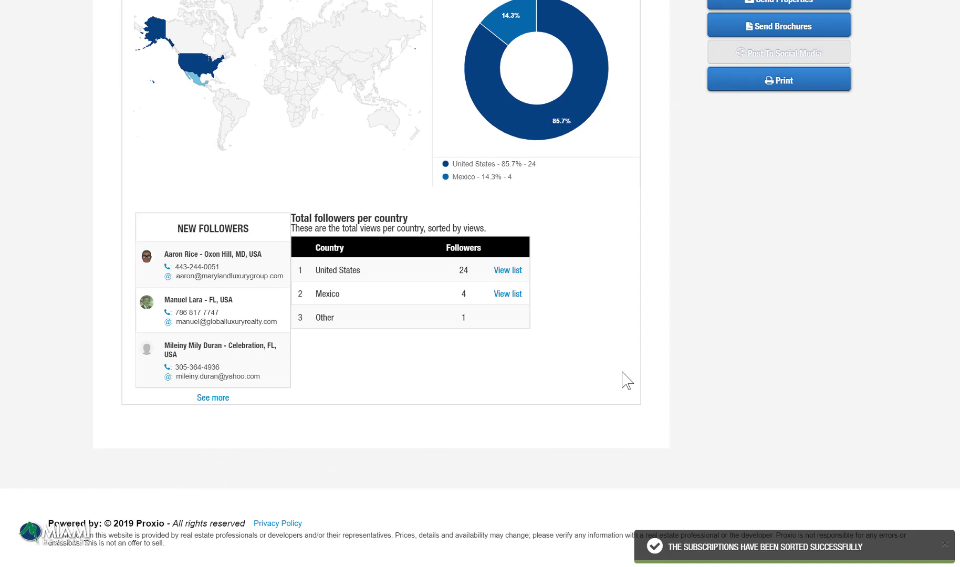
scroll(626, 381, up, 8)
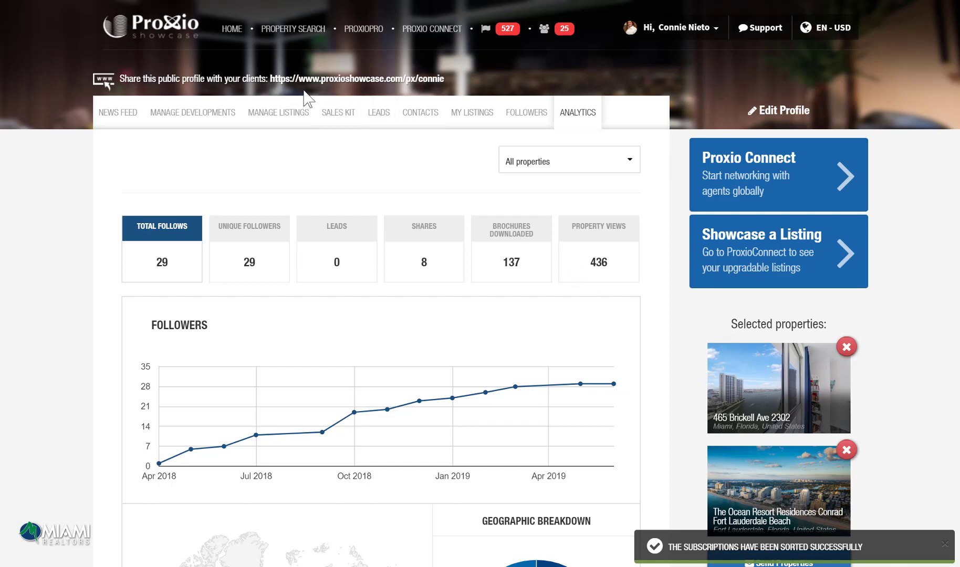
Step: Open the agent's public profile and review Global Preferences, leaving English, USD unchanged
click(370, 79)
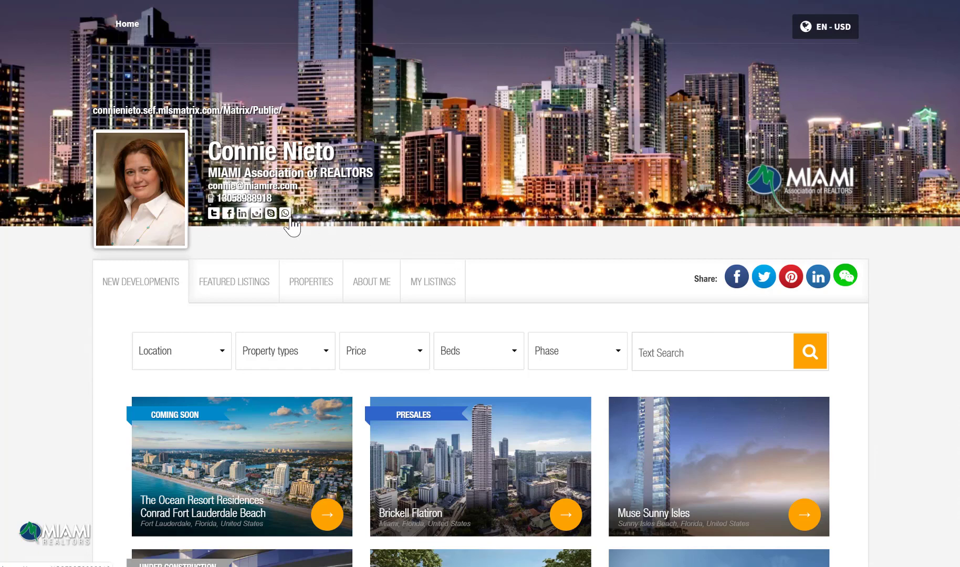
click(824, 32)
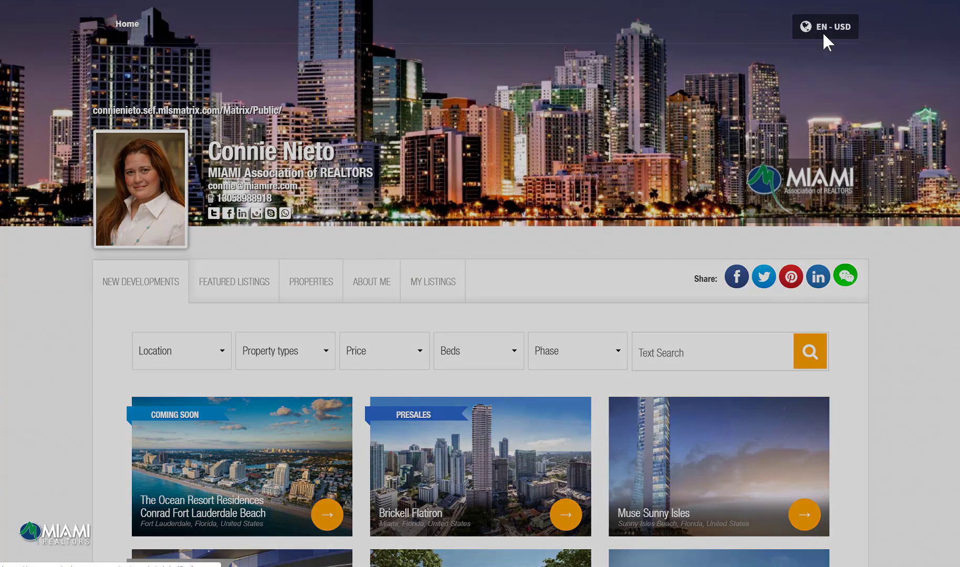
click(860, 138)
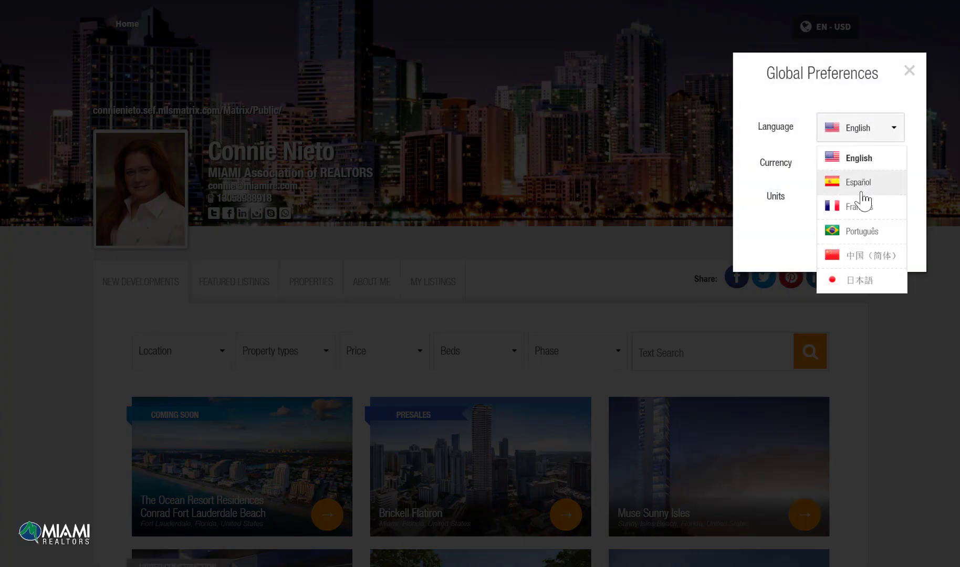
click(908, 79)
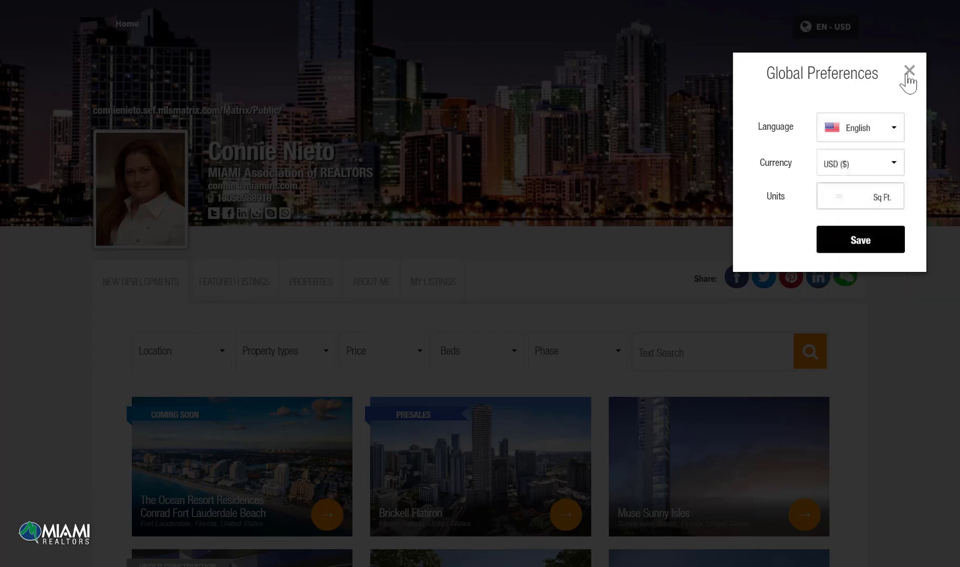
click(908, 80)
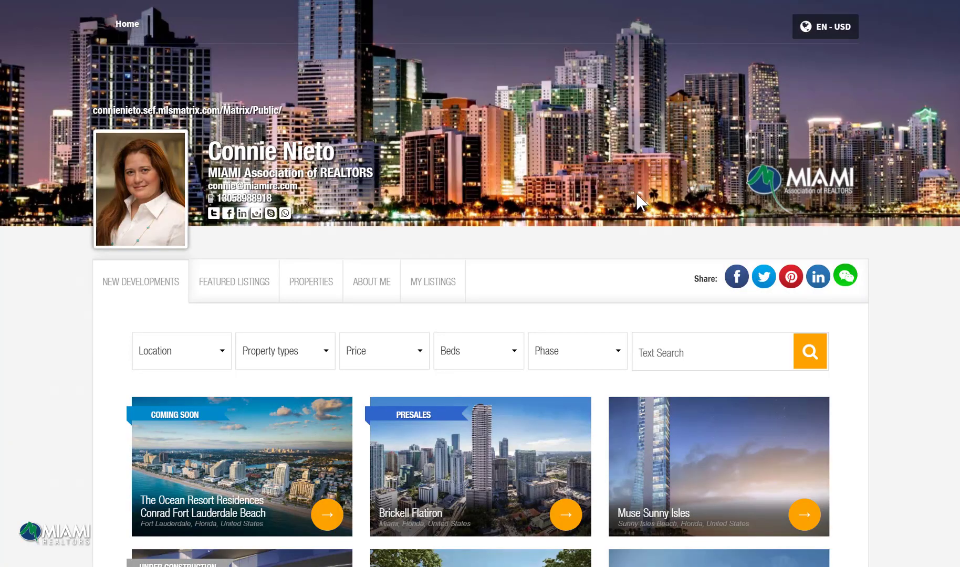
Step: Switch the public profile from Featured Listings to the Properties search and view its language options
click(247, 283)
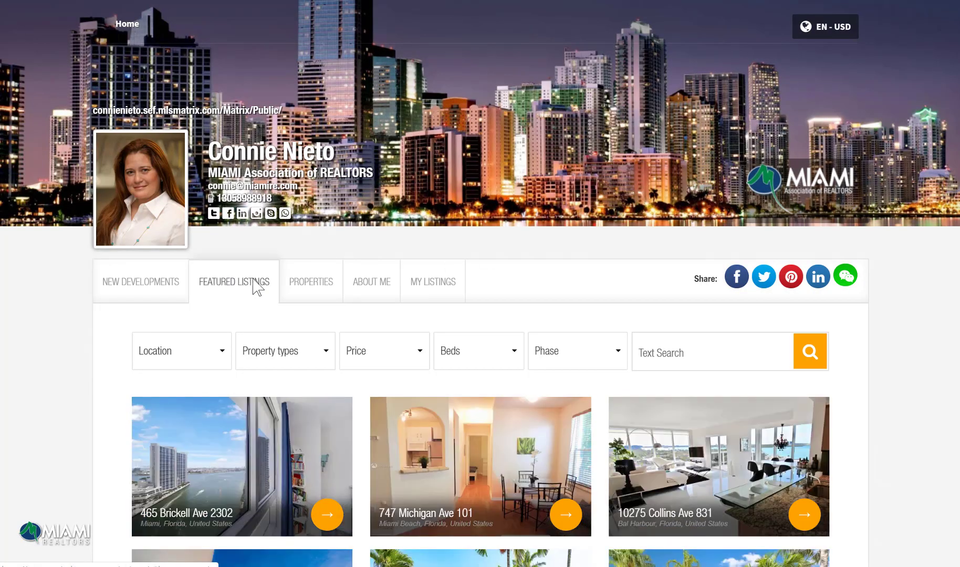
click(305, 283)
scroll(610, 290, down, 2)
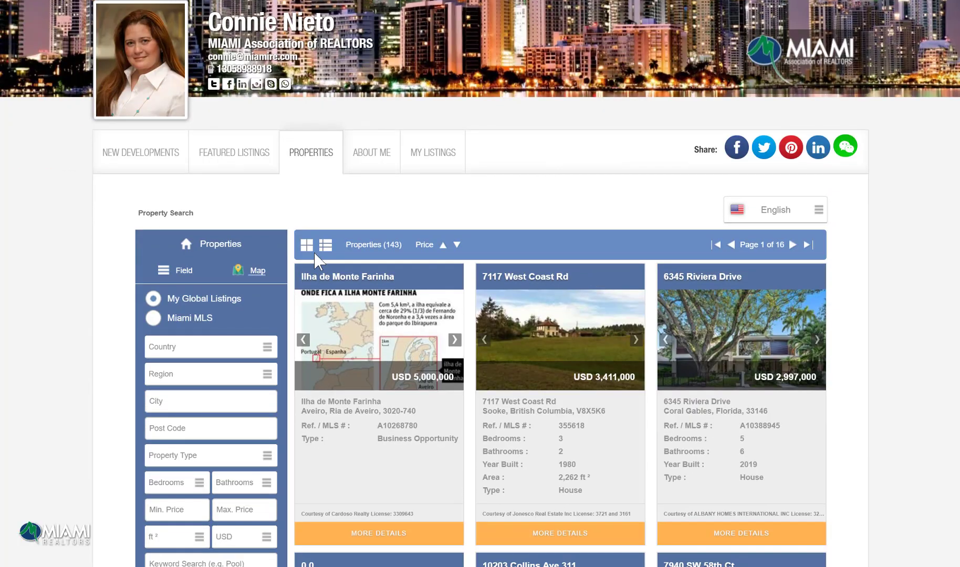
click(779, 214)
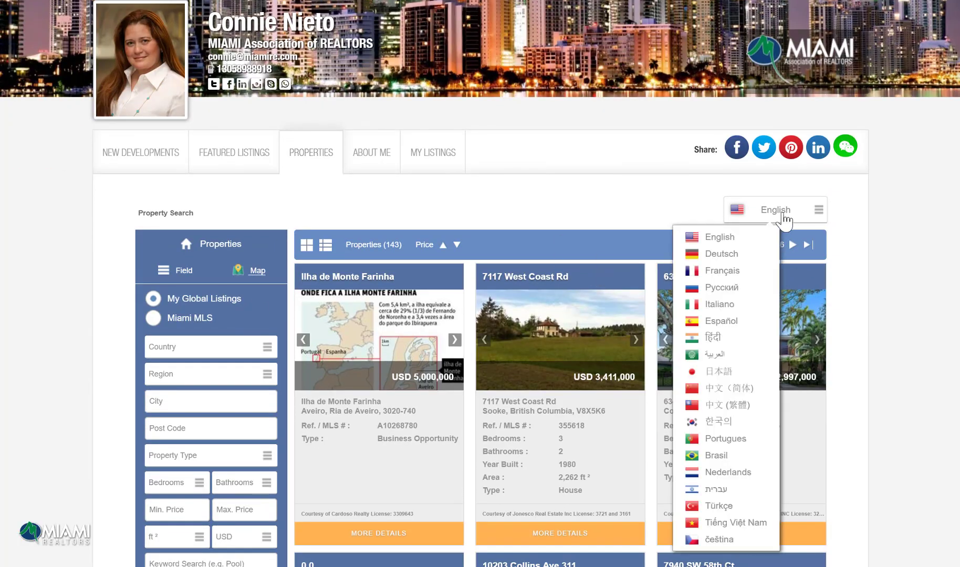
scroll(772, 263, down, 2)
scroll(760, 398, down, 1)
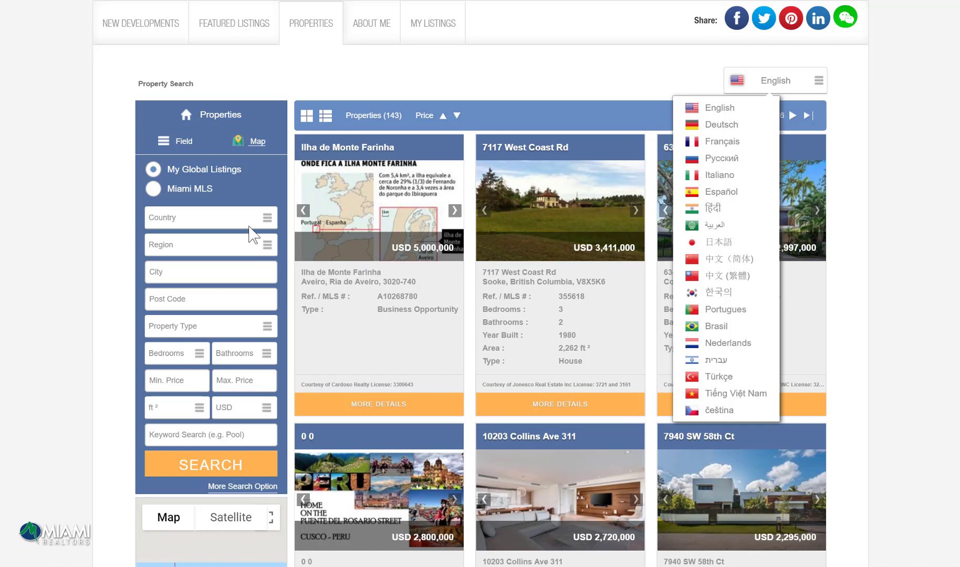
Step: Switch the search to Miami MLS, then back to My Global Listings (143 listings, 16 pages)
click(153, 192)
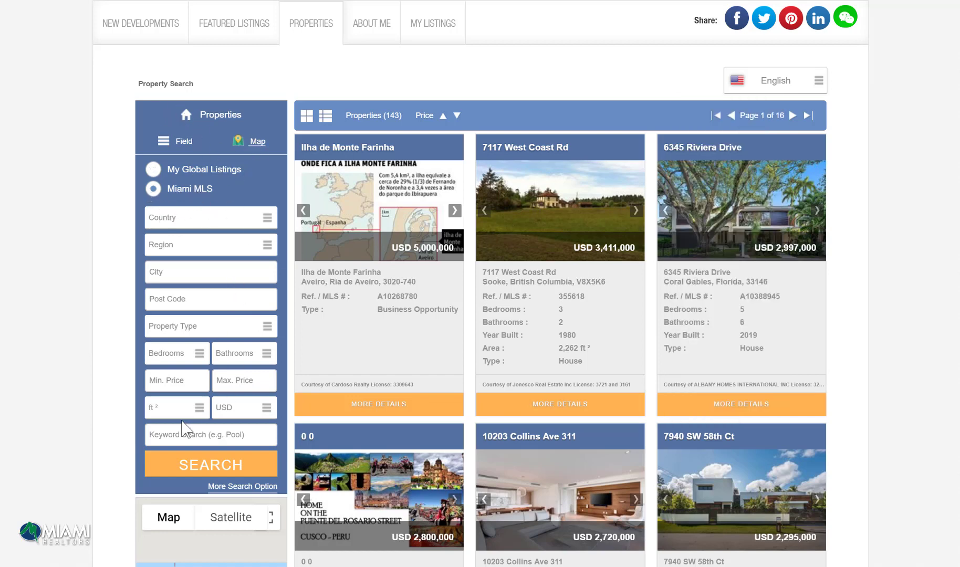
click(153, 175)
scroll(628, 231, up, 4)
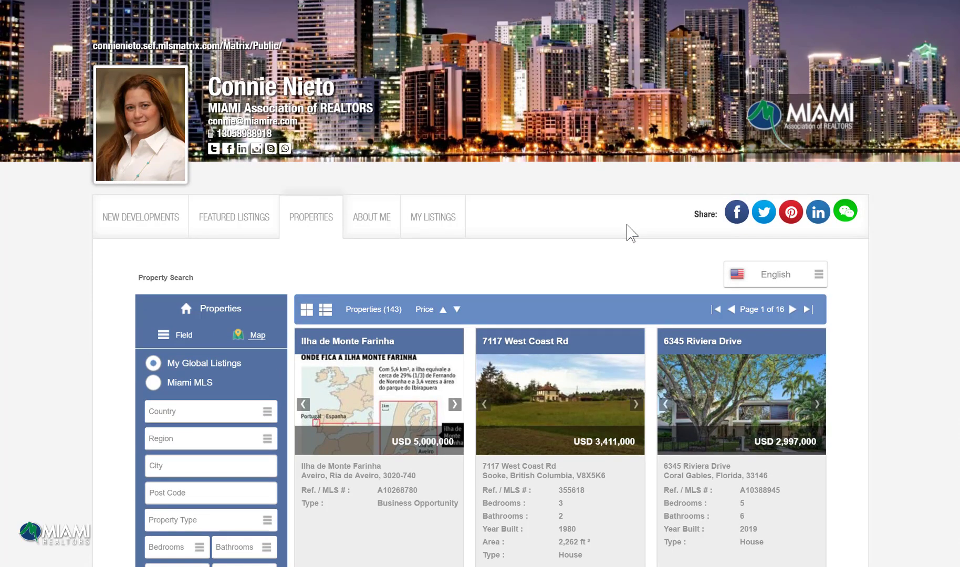
scroll(628, 231, up, 1)
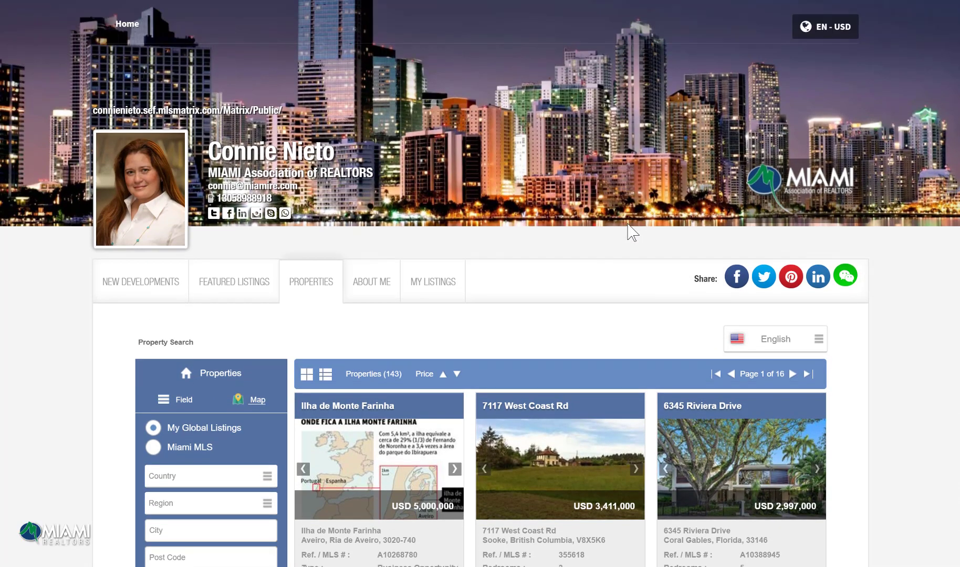